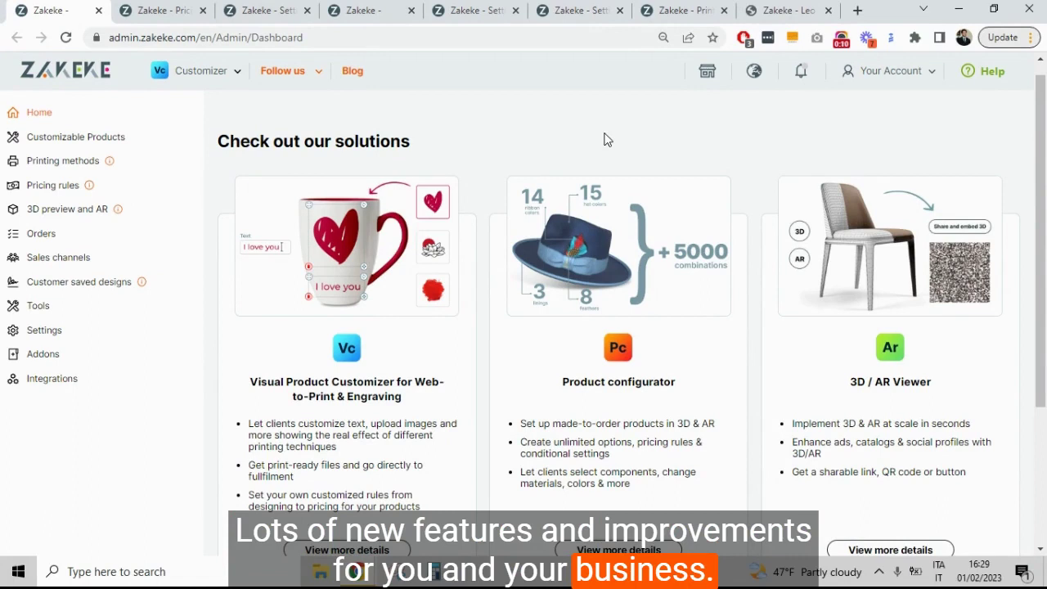
Step: Open the Pricing Rule with Labels for editing from the advanced pricing rules
left_click(178, 10)
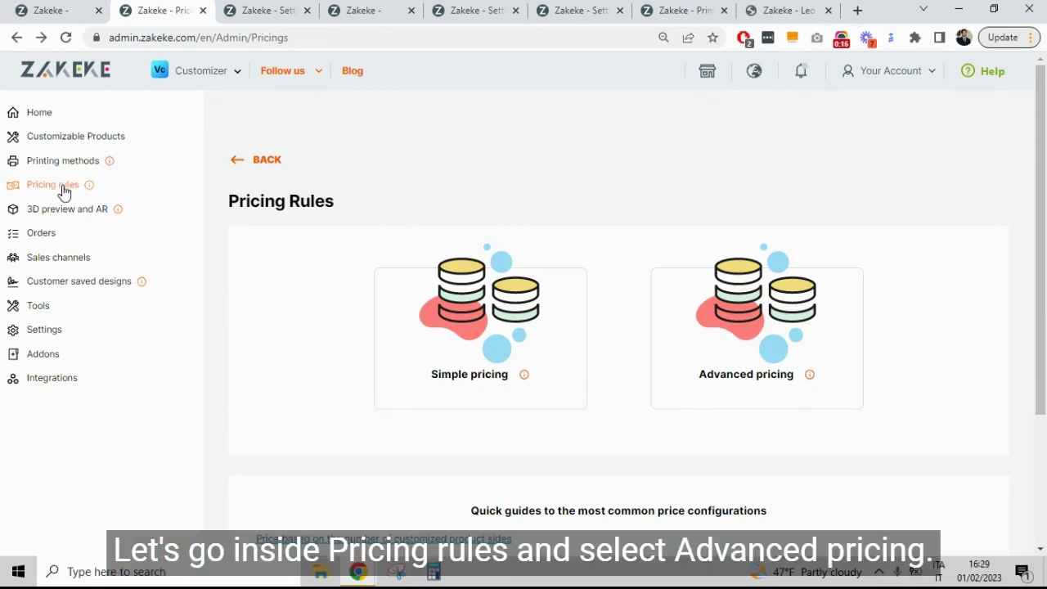
left_click(797, 328)
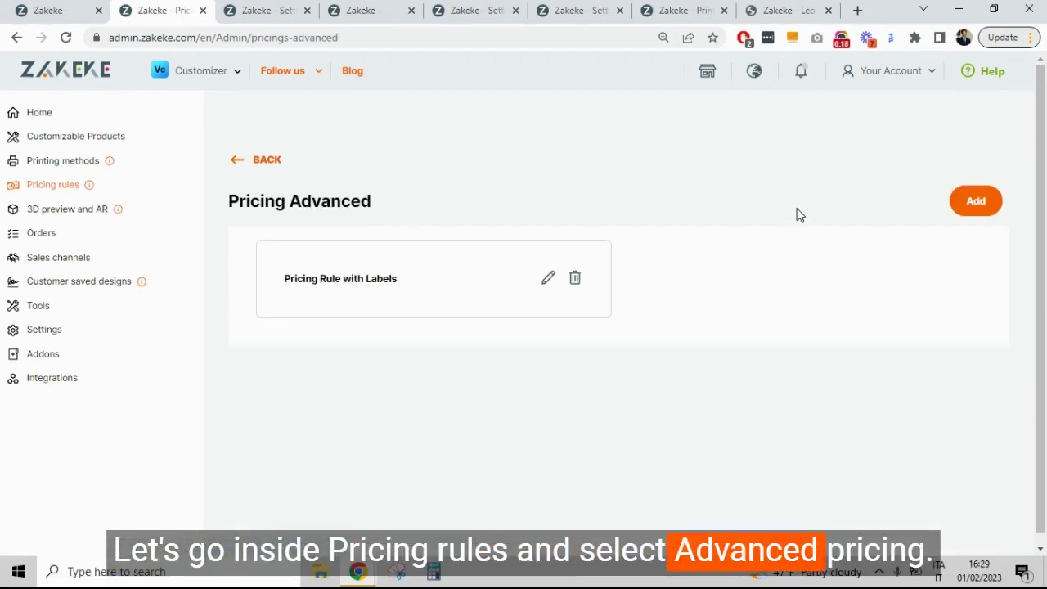
left_click(553, 278)
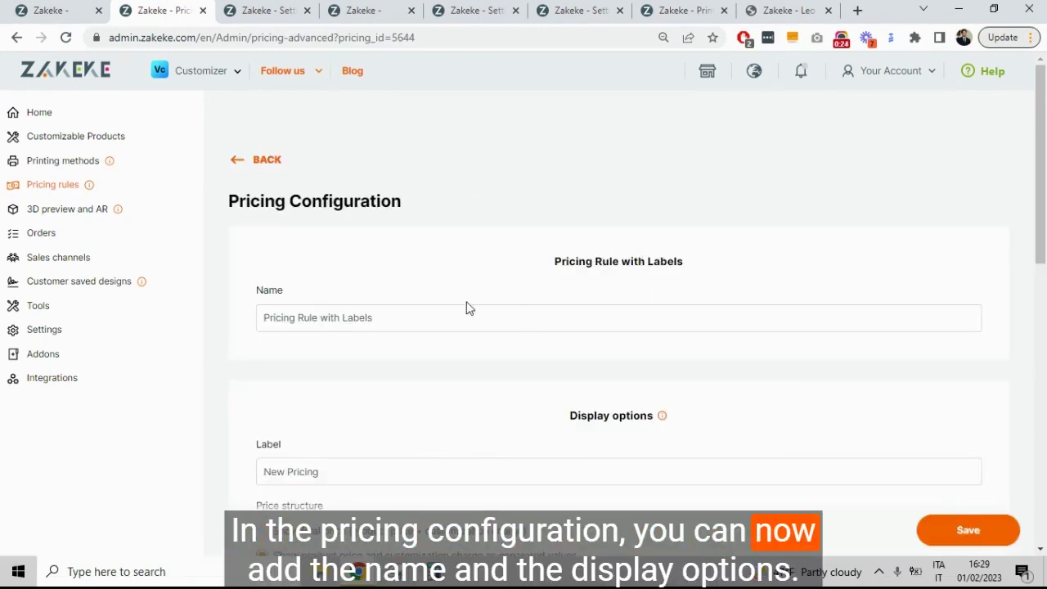
Step: Review its display options, separated price values, price description and White T Shirt association
scroll(509, 292, "down", 2)
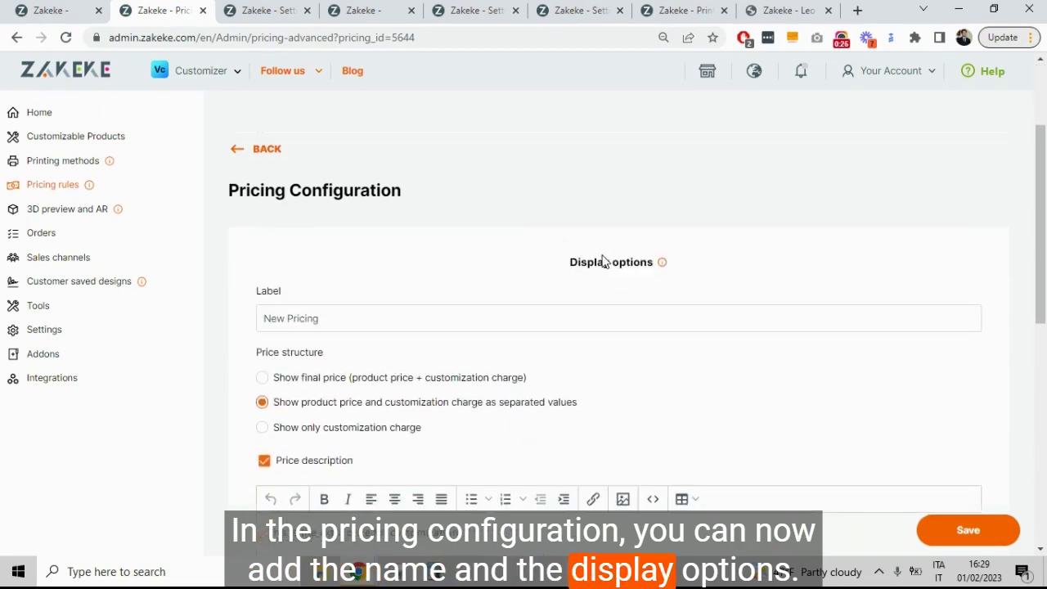
scroll(603, 260, "down", 1)
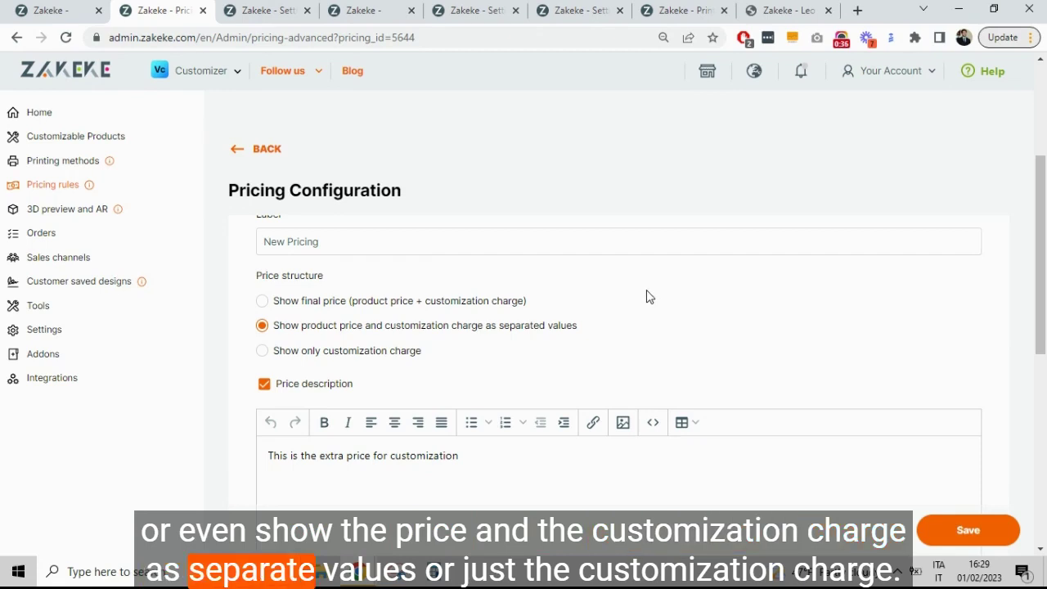
scroll(647, 296, "down", 1)
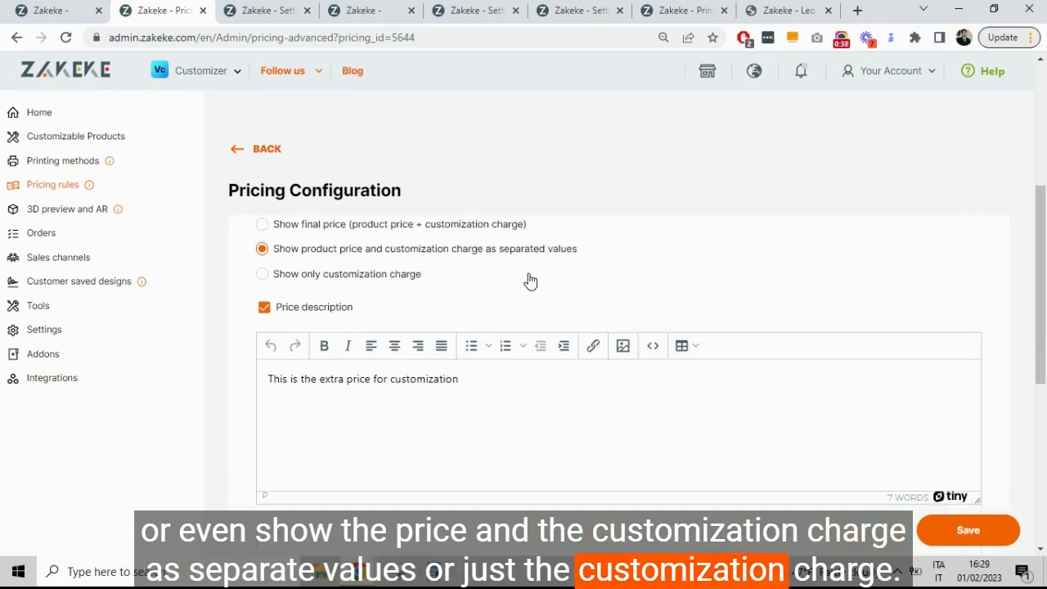
scroll(529, 281, "down", 1)
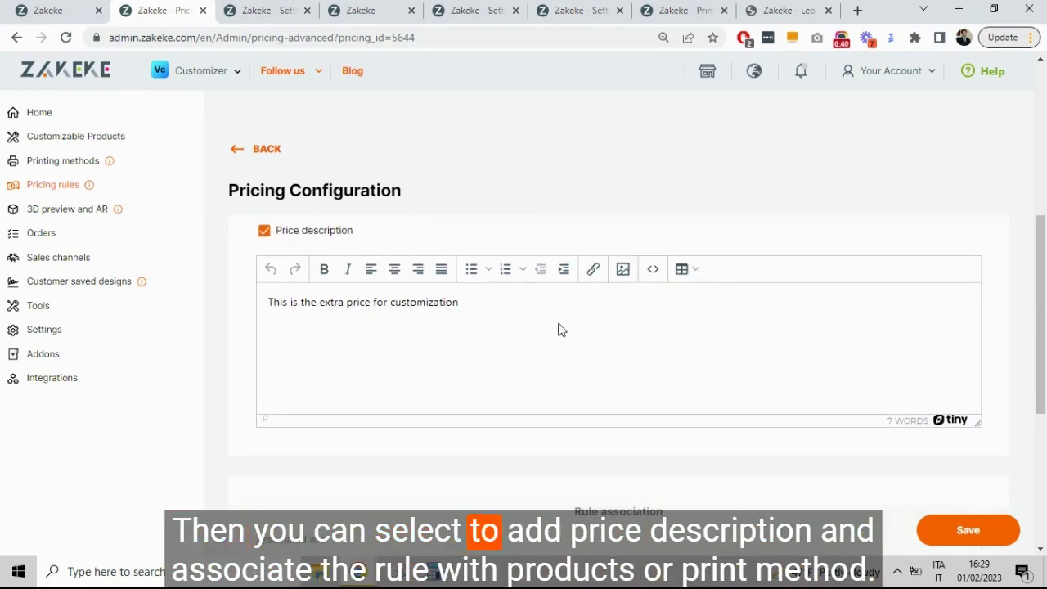
scroll(556, 326, "down", 4)
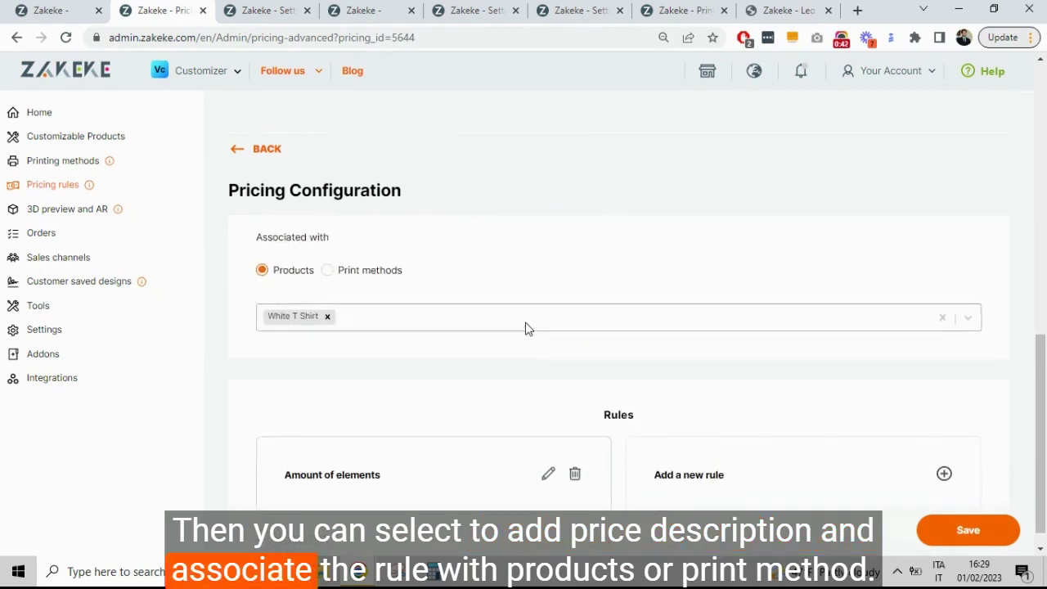
scroll(528, 329, "up", 1)
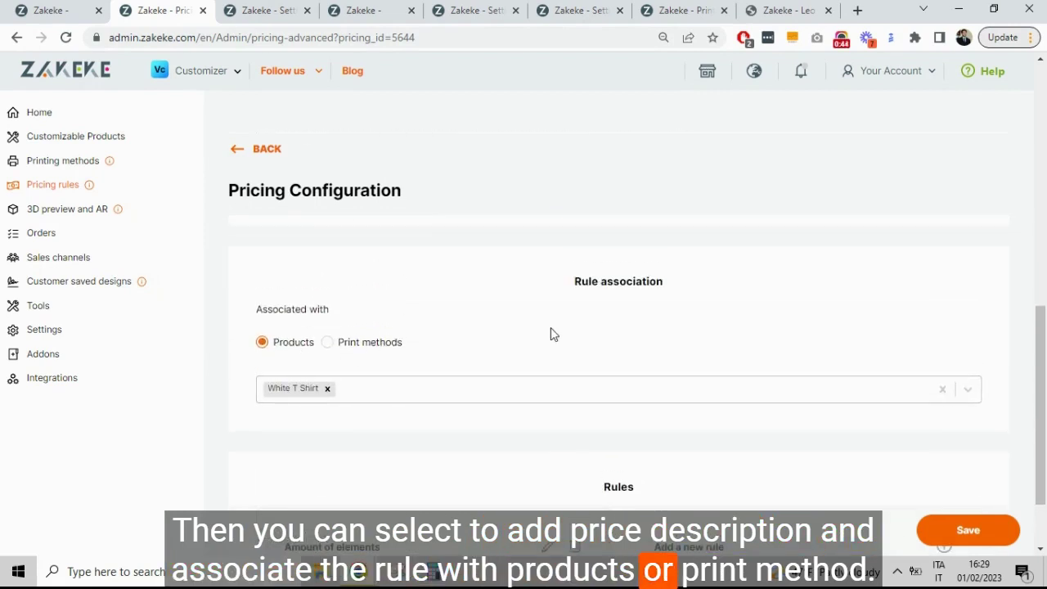
scroll(552, 332, "down", 1)
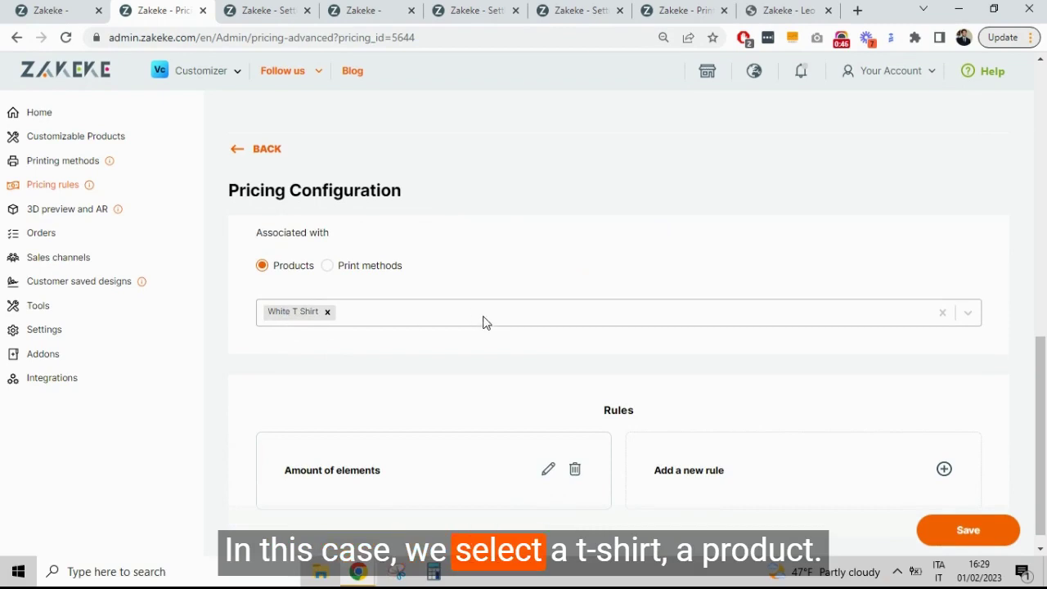
scroll(486, 323, "down", 1)
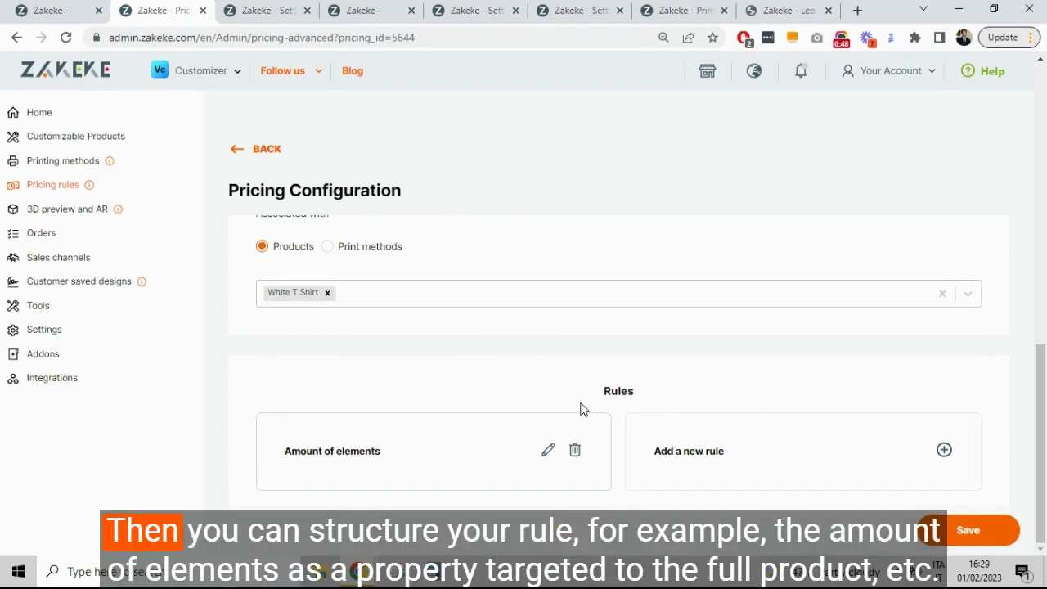
Step: Review the Amount of elements rule: Full product target, Design type, Fixed pricing, condition priced 5
left_click(547, 450)
scroll(500, 294, "down", 1)
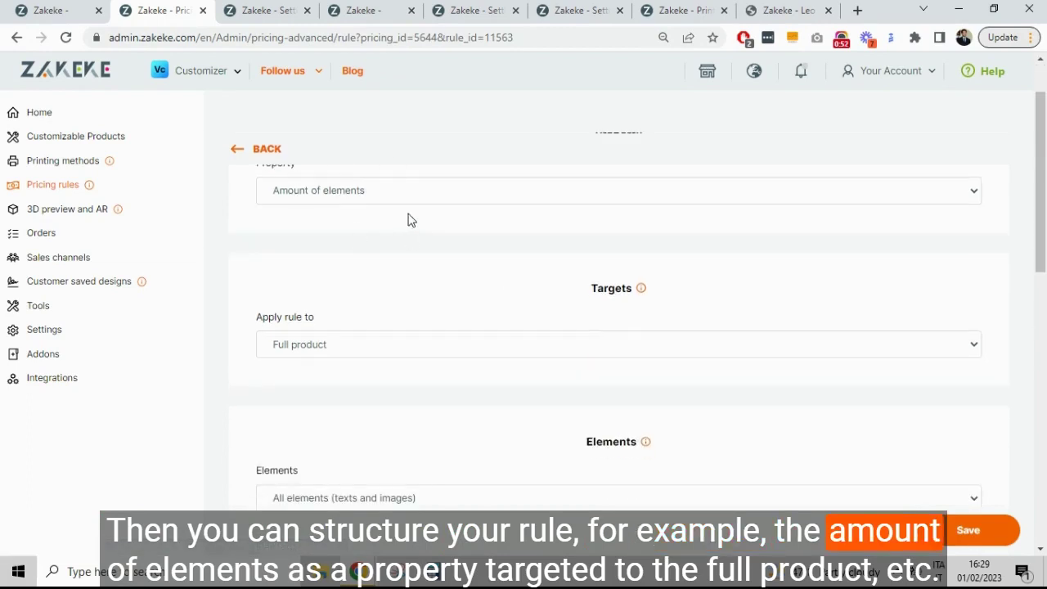
scroll(411, 221, "down", 1)
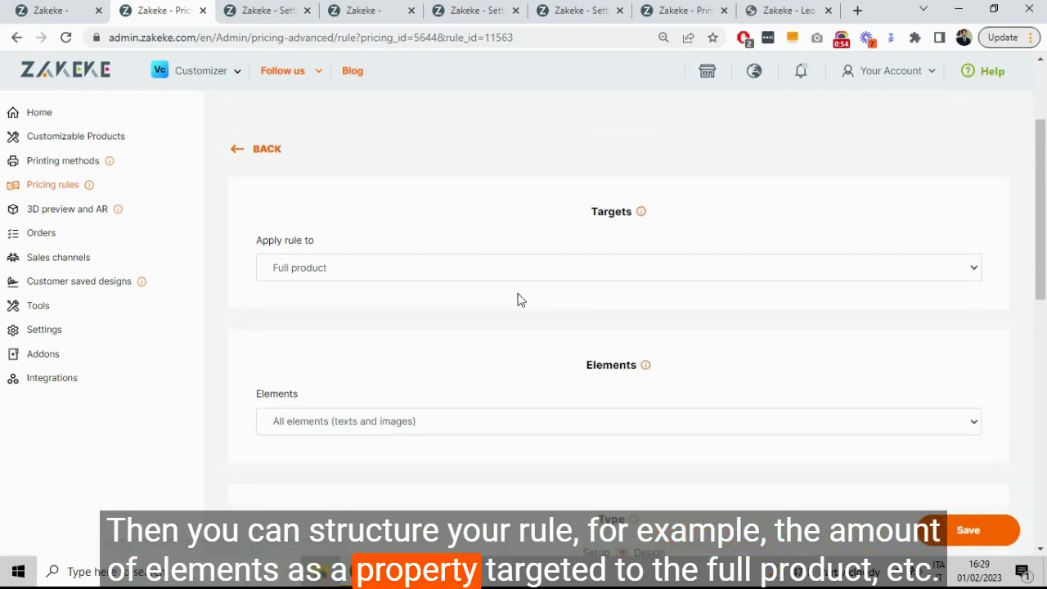
scroll(433, 287, "down", 1)
scroll(488, 335, "down", 2)
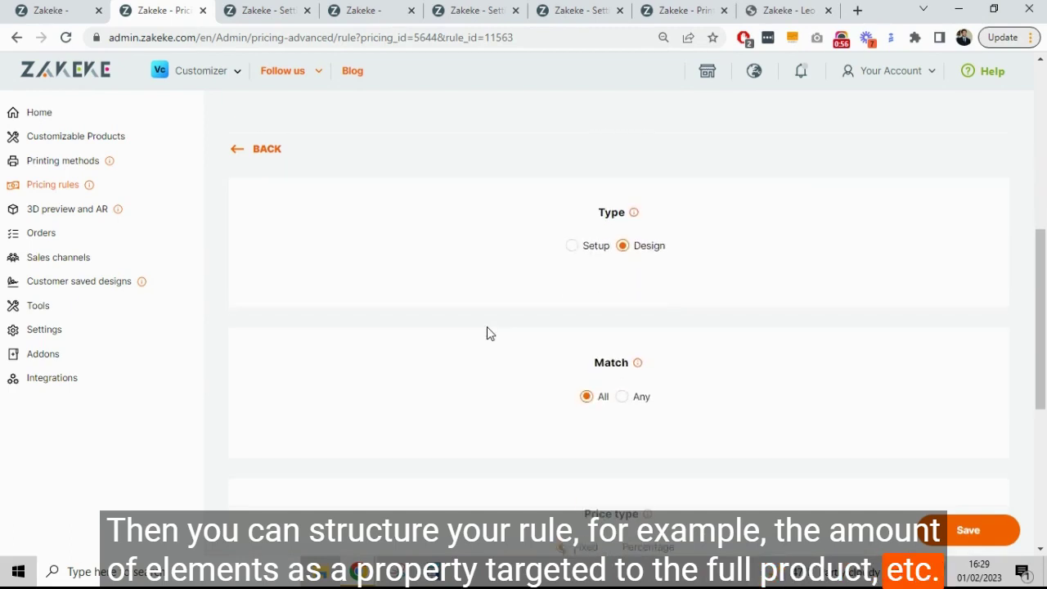
scroll(584, 315, "down", 3)
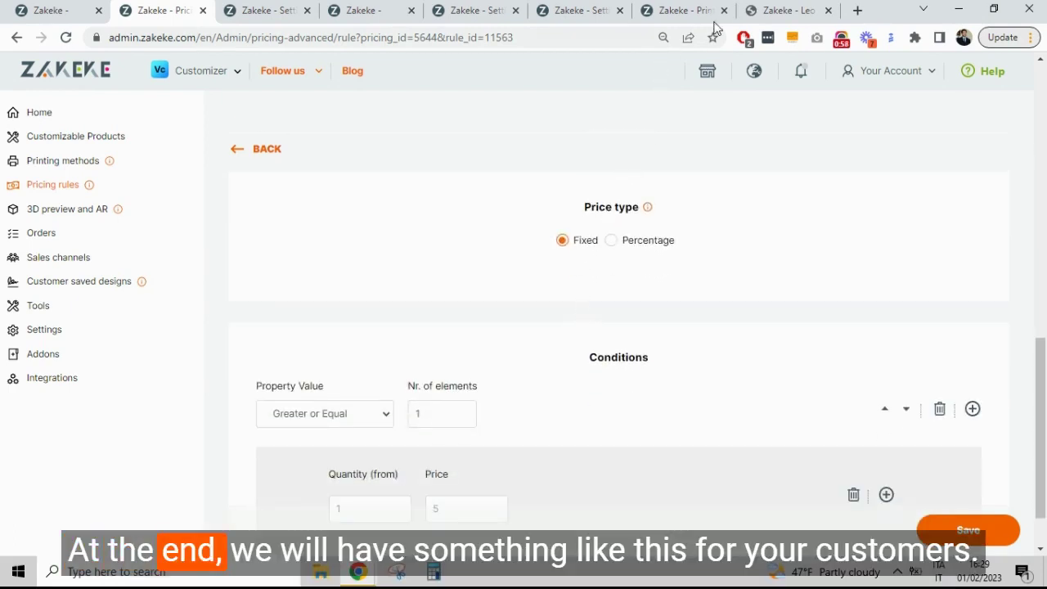
Step: Place the Lakers 24 image from My Gallery on the White T Shirt and check the €5.00 + €5.00 price
left_click(800, 8)
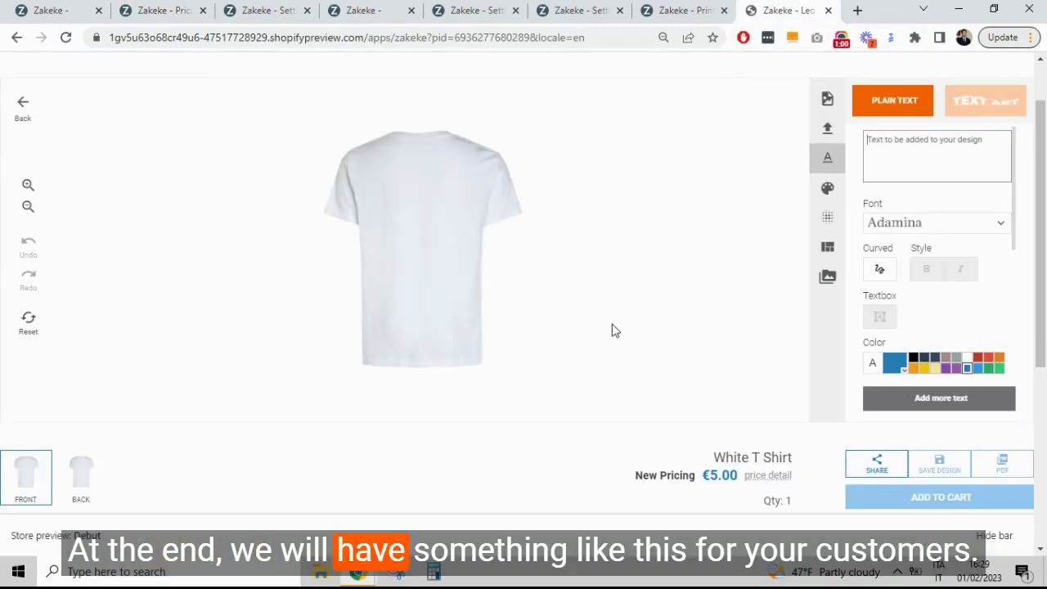
left_click(828, 99)
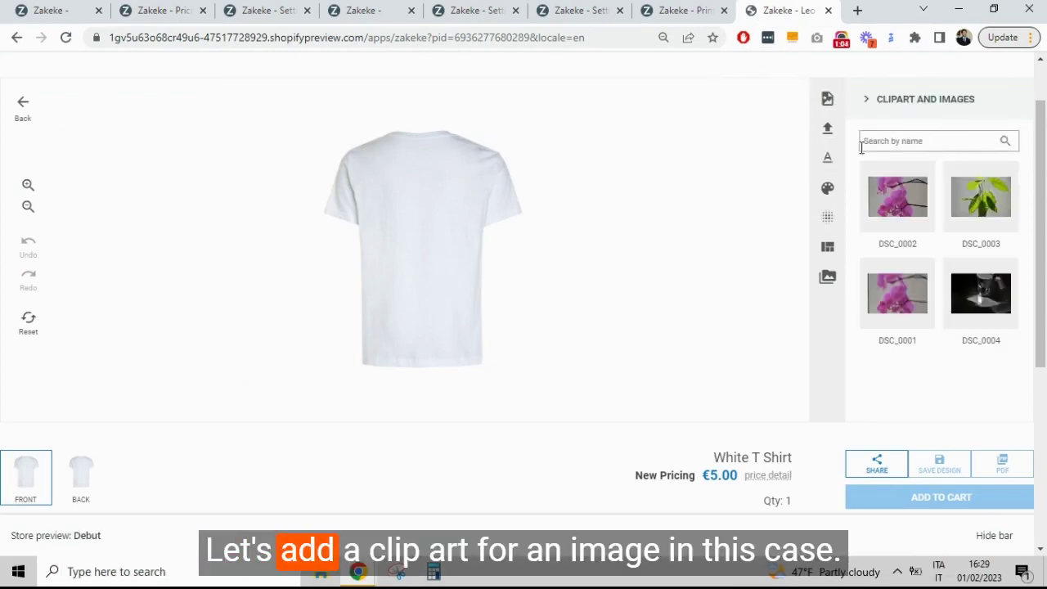
left_click(829, 135)
left_click(916, 211)
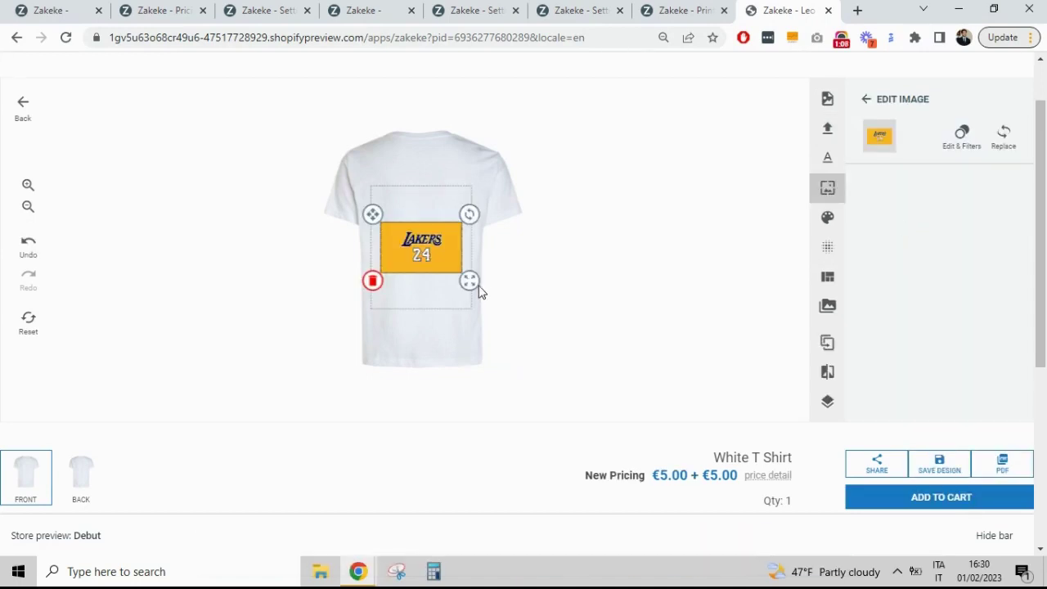
scroll(659, 332, "down", 1)
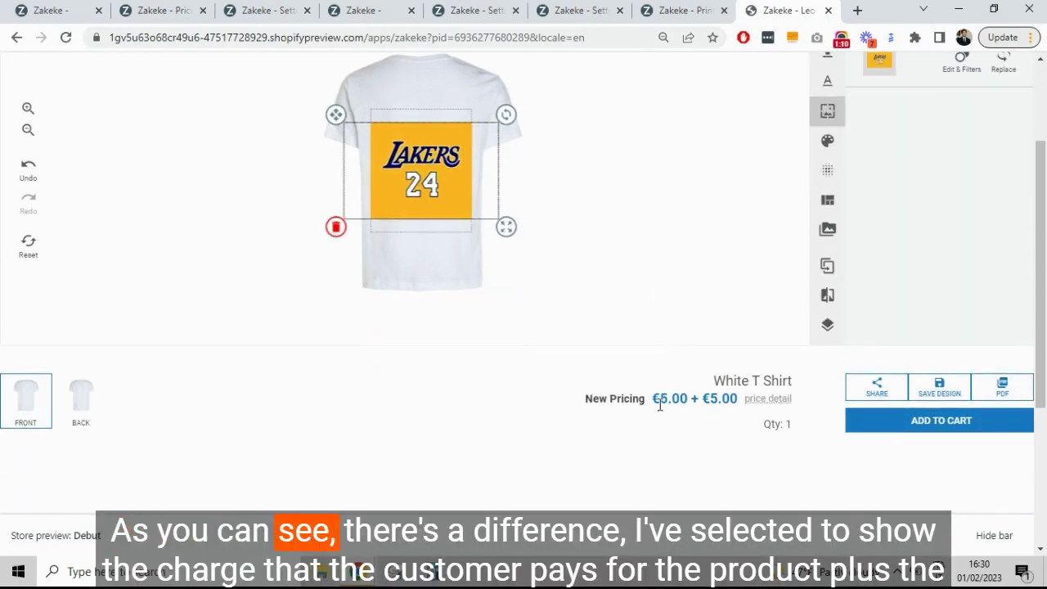
scroll(662, 360, "up", 1)
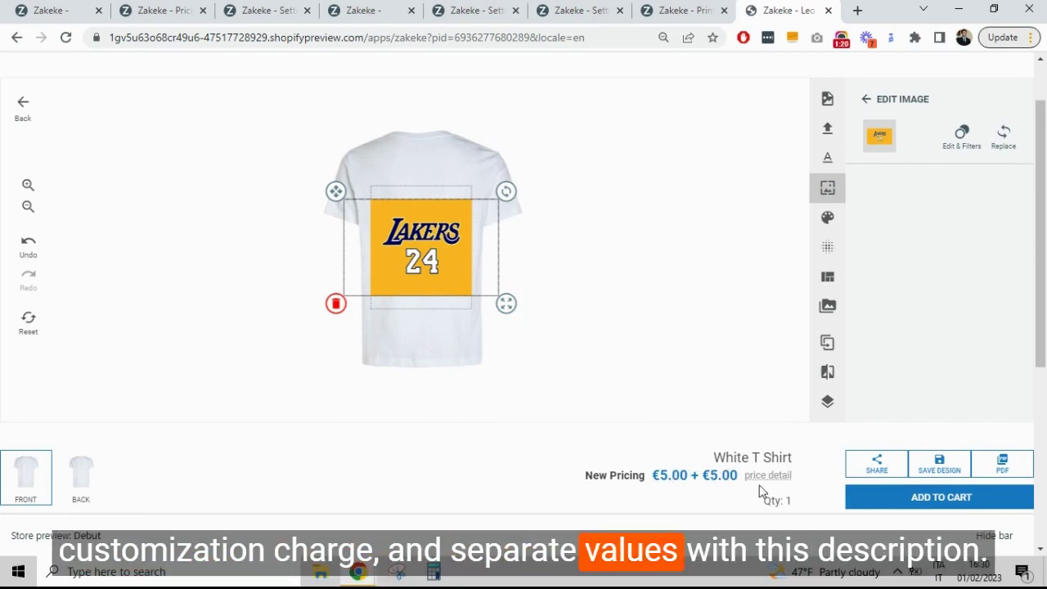
mouse_move(767, 481)
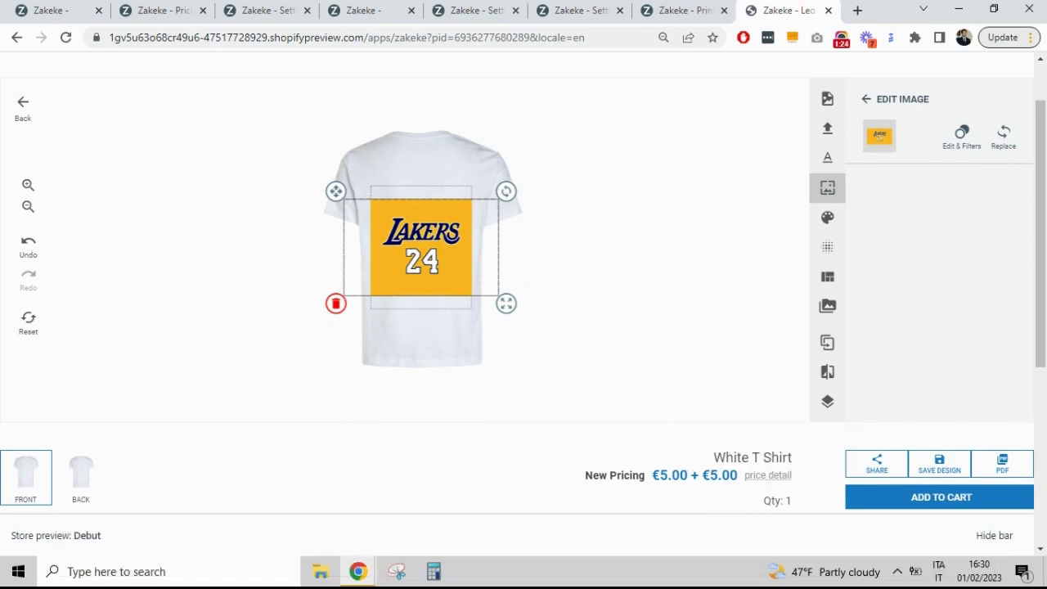
Step: Go to Settings and open the Translations management page
left_click(282, 10)
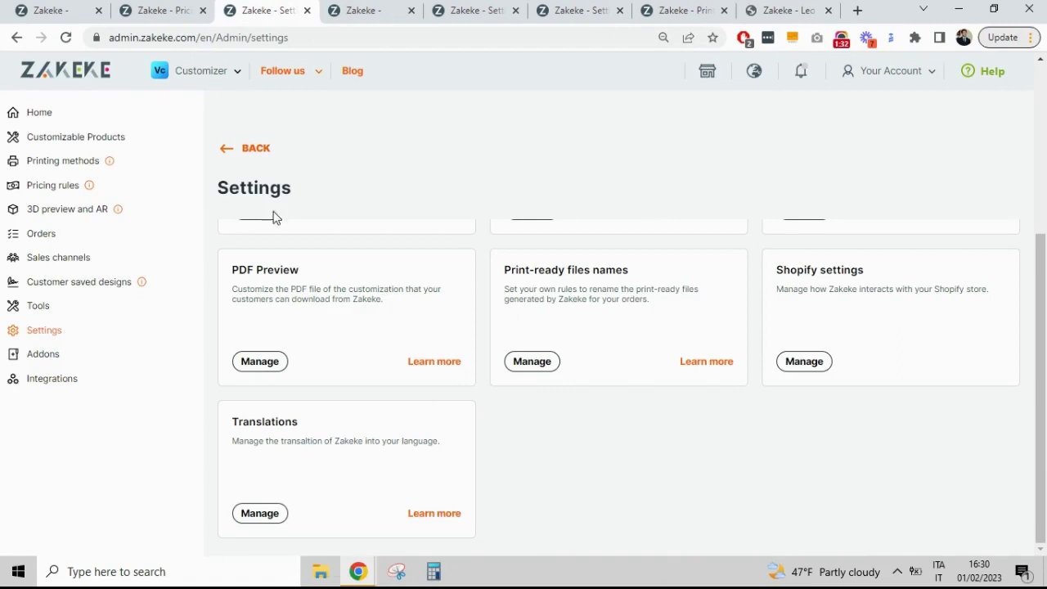
left_click(259, 513)
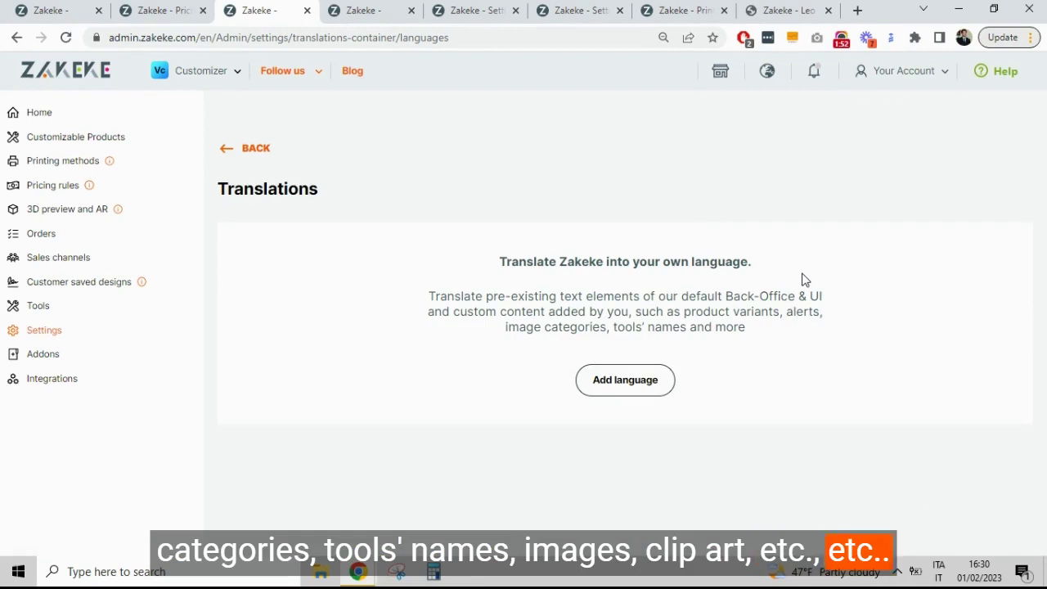
Step: Add Español as a new translation language via the language search
left_click(639, 393)
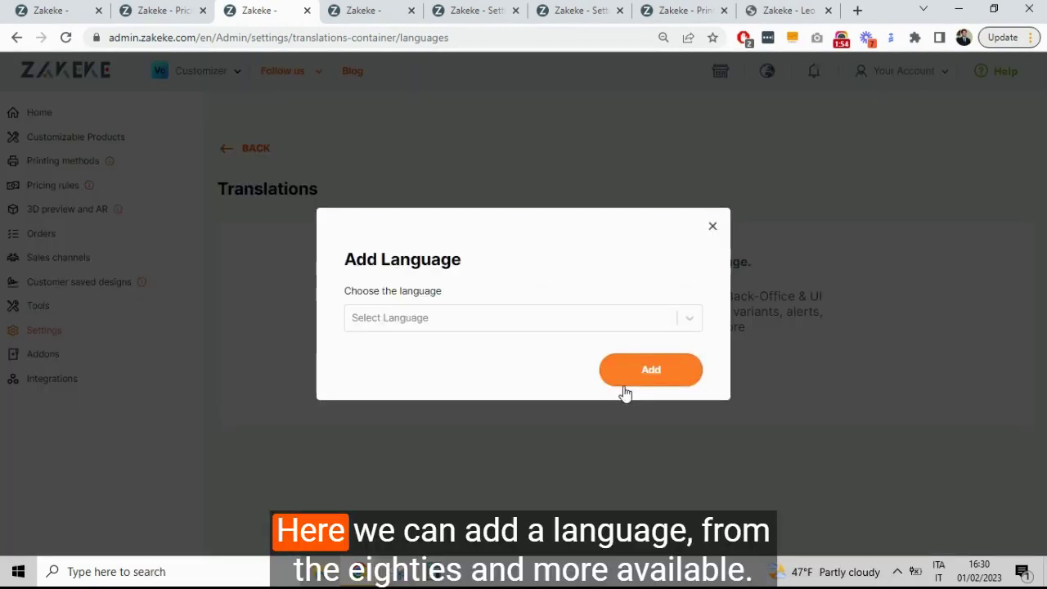
left_click(457, 329)
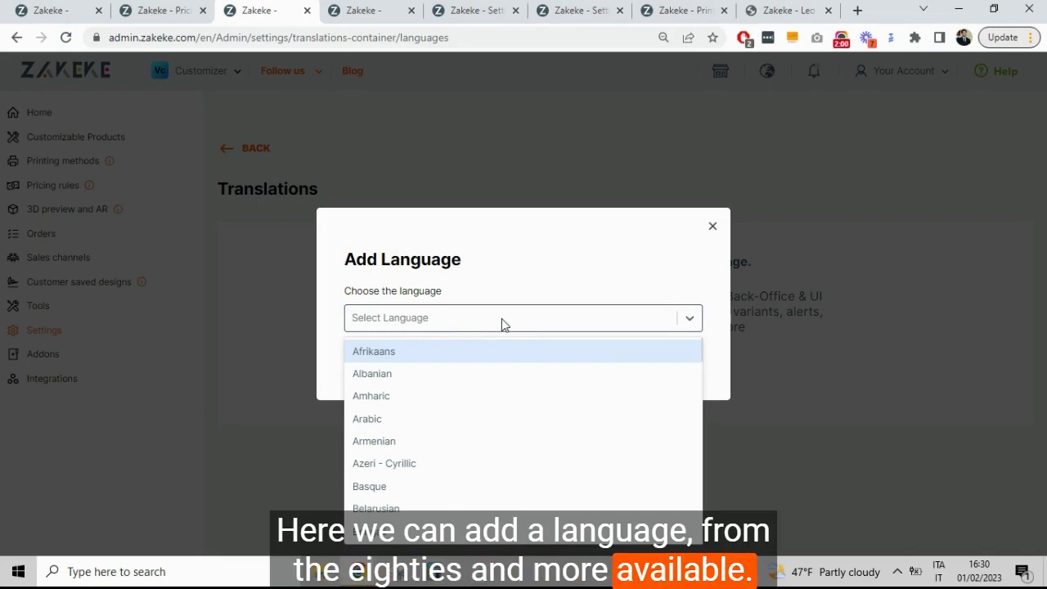
type("espa")
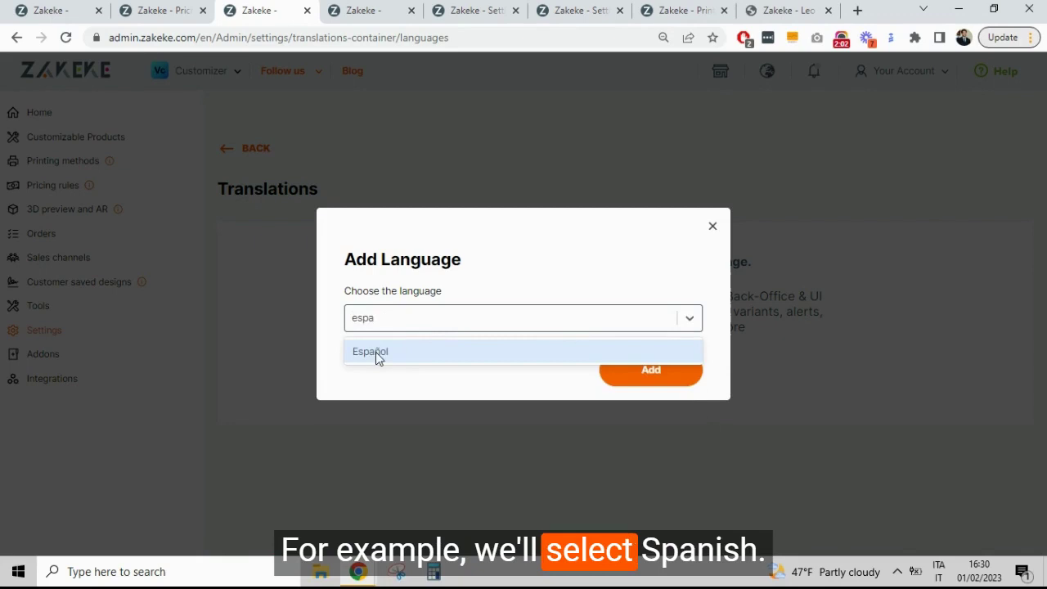
left_click(376, 353)
left_click(624, 377)
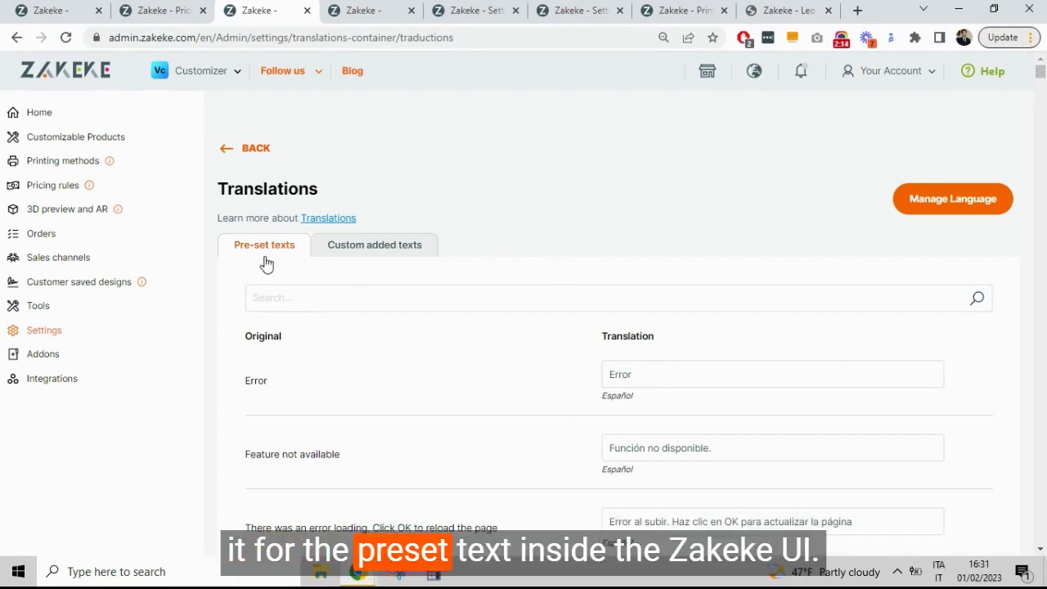
Step: Browse the Spanish pre-set texts, then show the Custom added texts form
left_click_drag(1040, 73, 1041, 110)
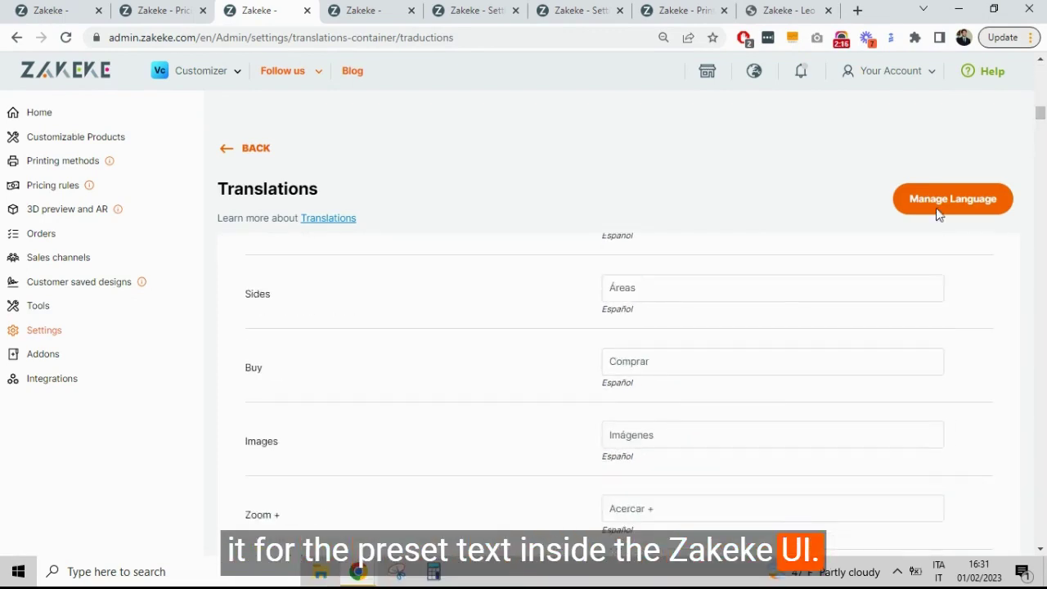
scroll(420, 353, "down", 5)
scroll(556, 379, "down", 1)
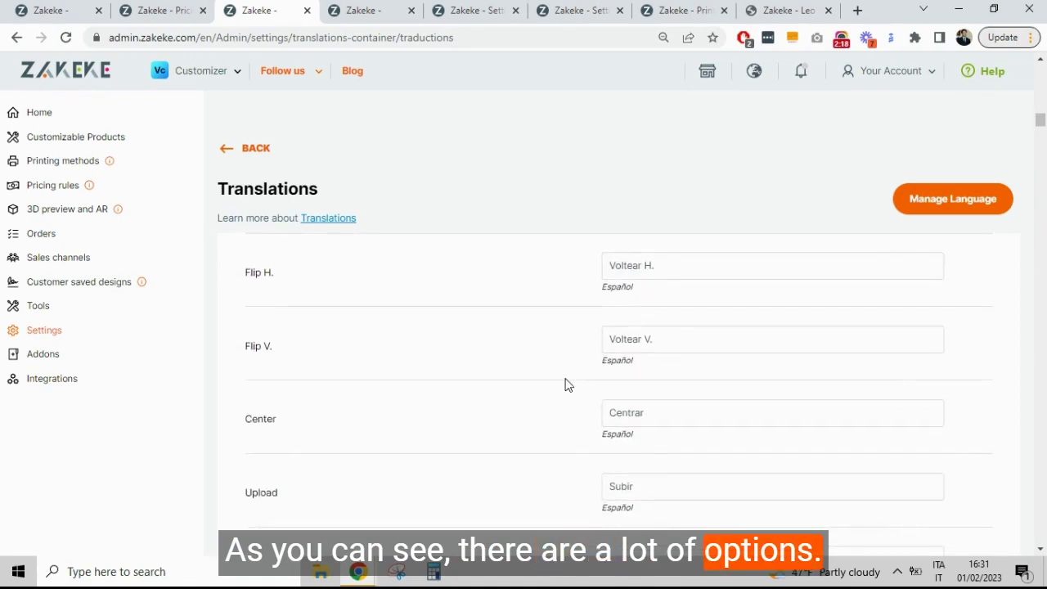
scroll(1041, 156, "up", 10)
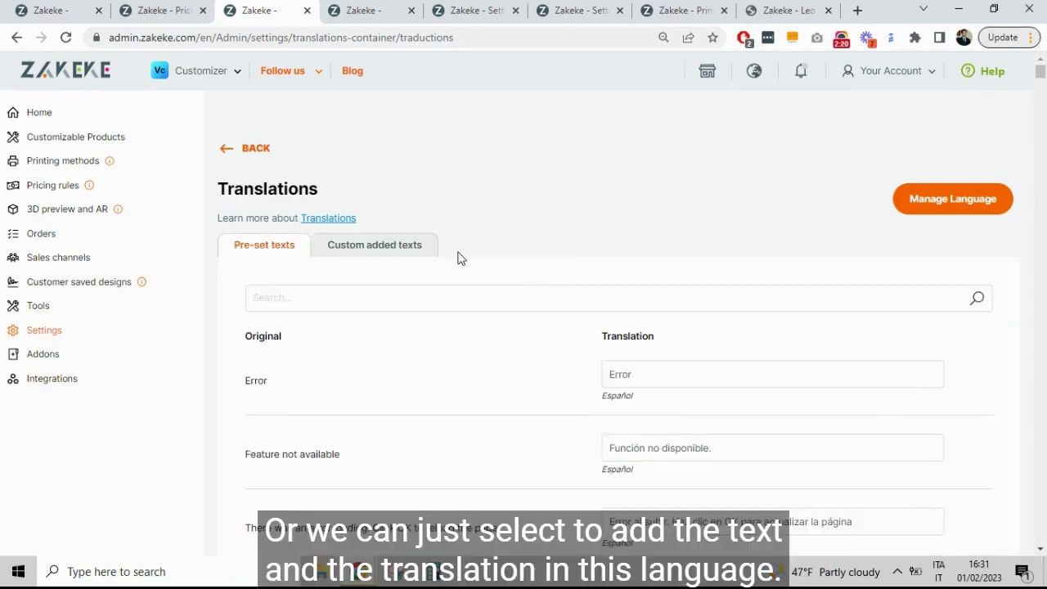
left_click(398, 248)
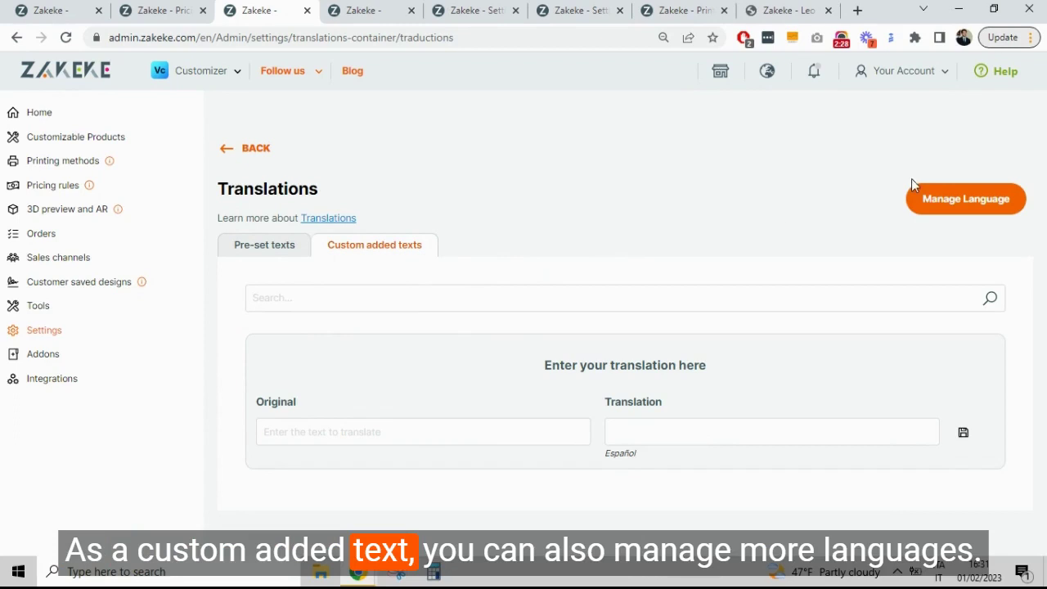
Step: Add English as another translation language, searching 'engl' in the language list
left_click(925, 194)
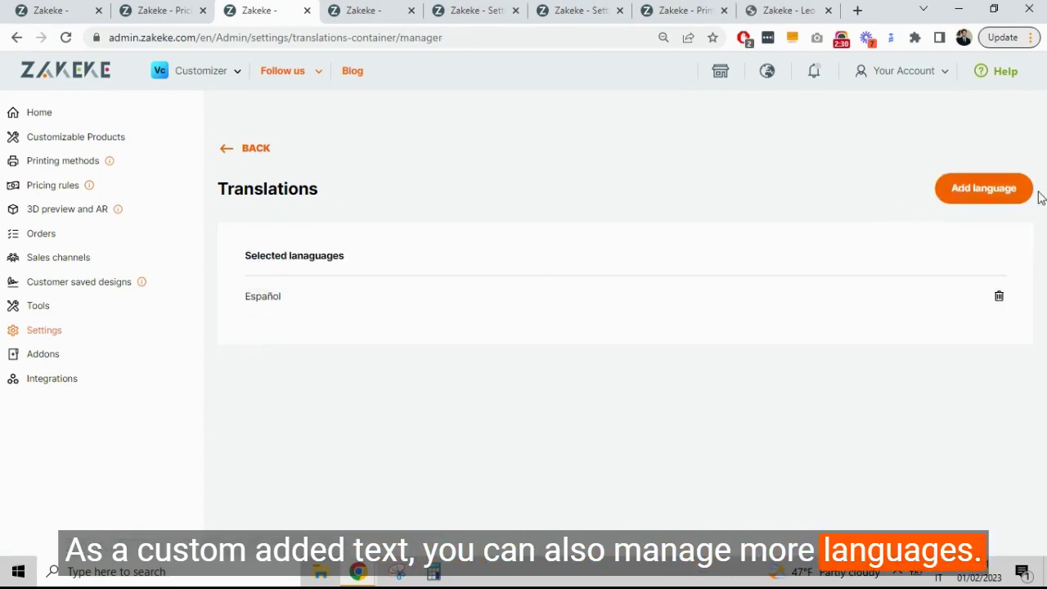
left_click(1012, 194)
left_click(601, 322)
type("en")
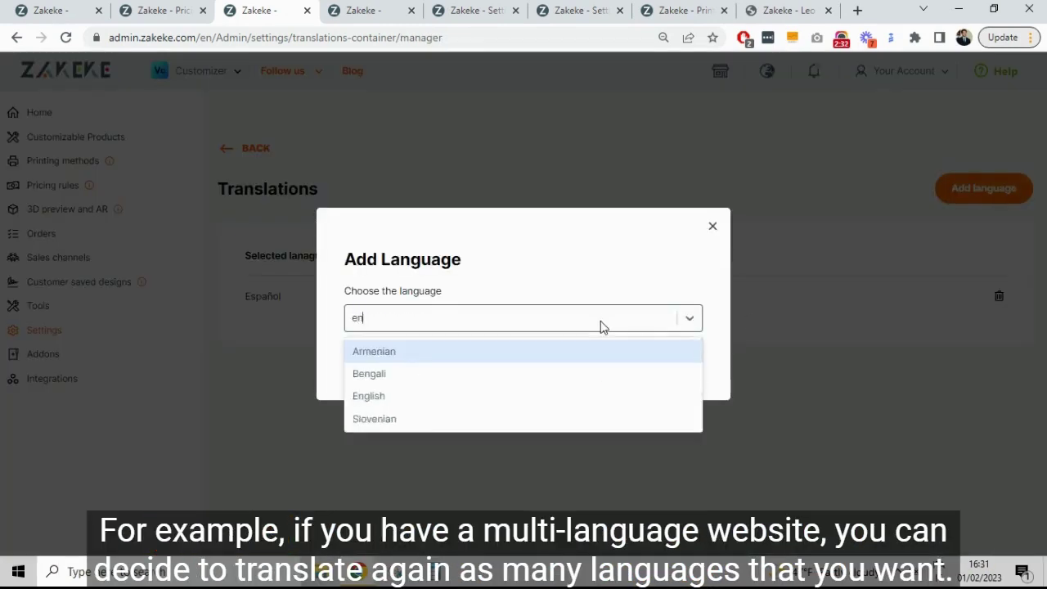
type("gl")
left_click(584, 358)
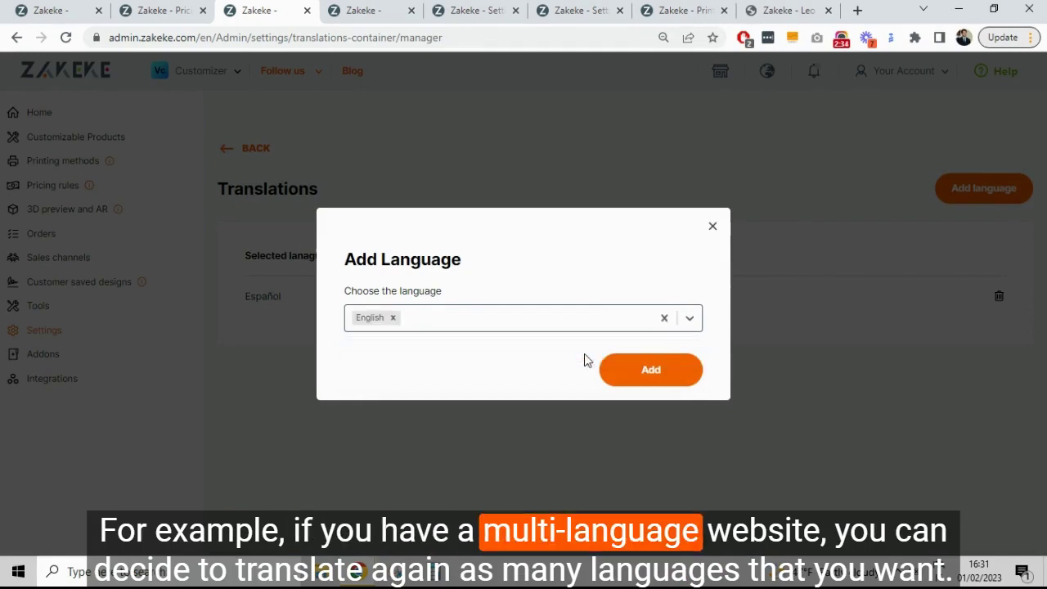
left_click(669, 374)
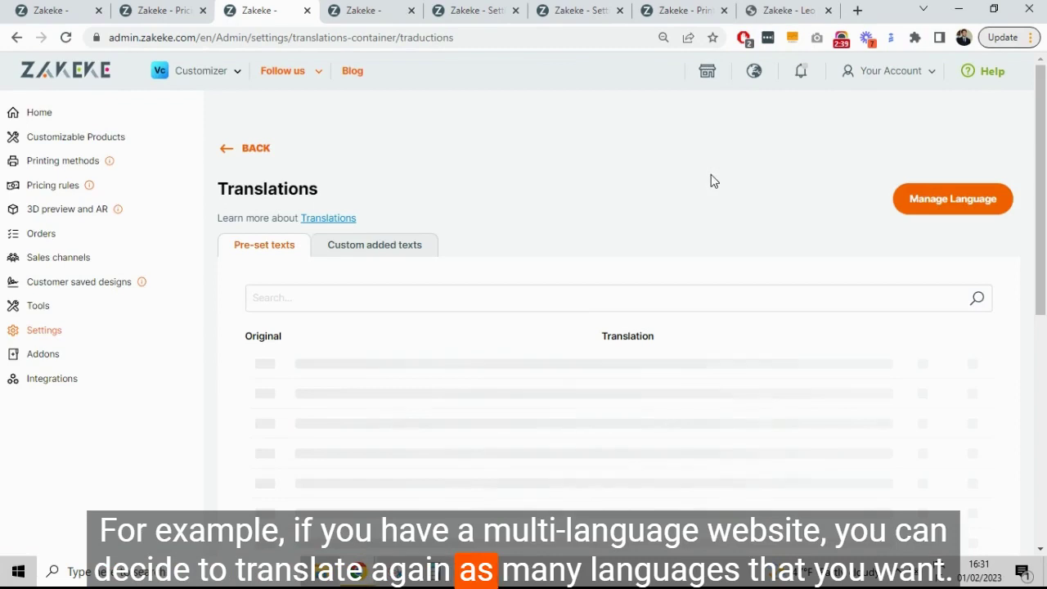
Step: Check the pre-set and custom texts now include English, then go to the Orders page
scroll(714, 191, "down", 1)
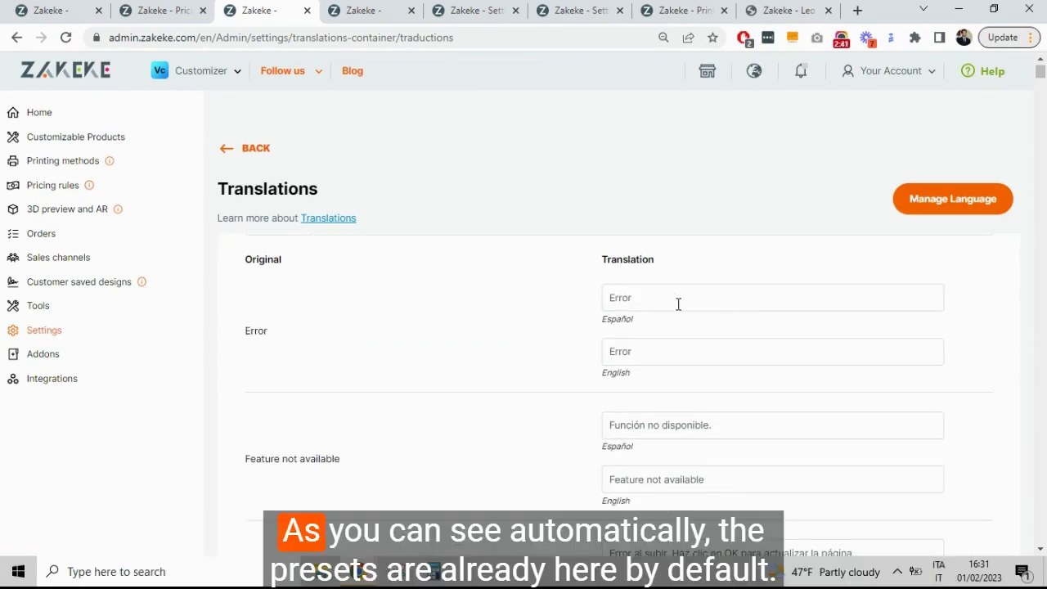
left_click_drag(1043, 74, 1043, 82)
scroll(947, 167, "up", 10)
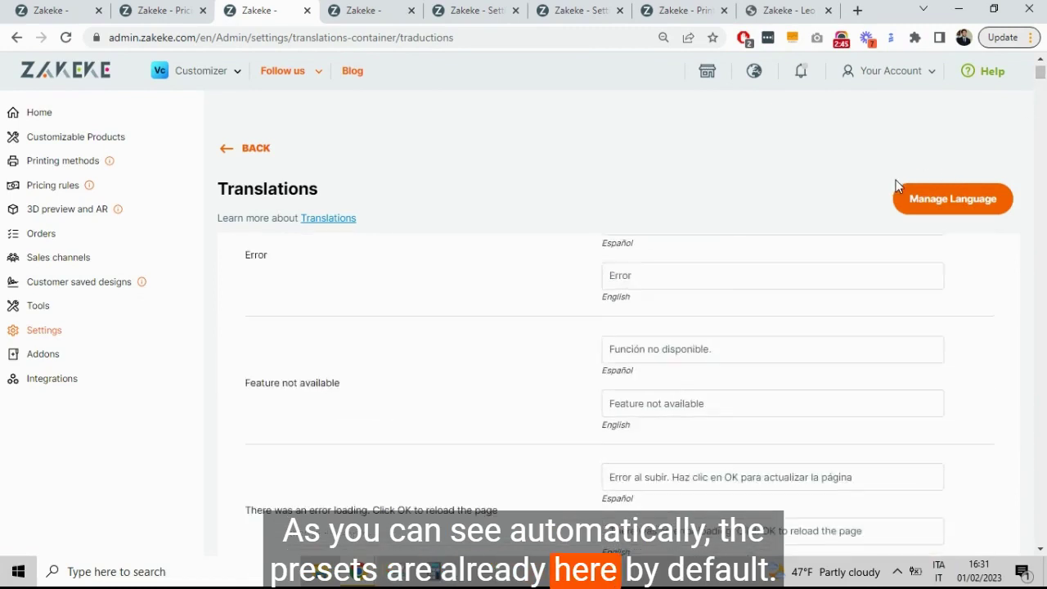
left_click(411, 245)
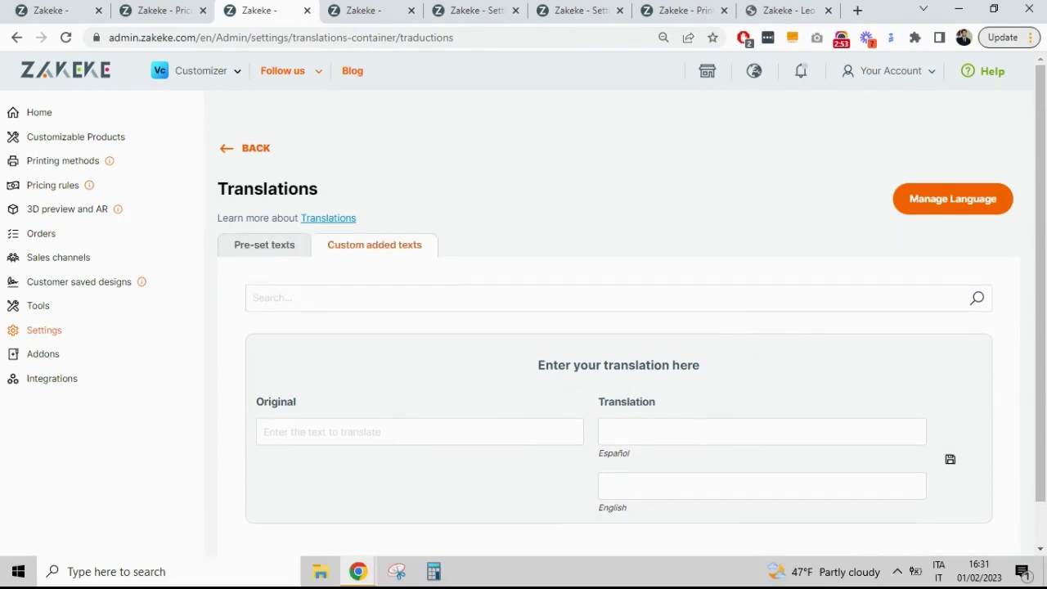
left_click(372, 10)
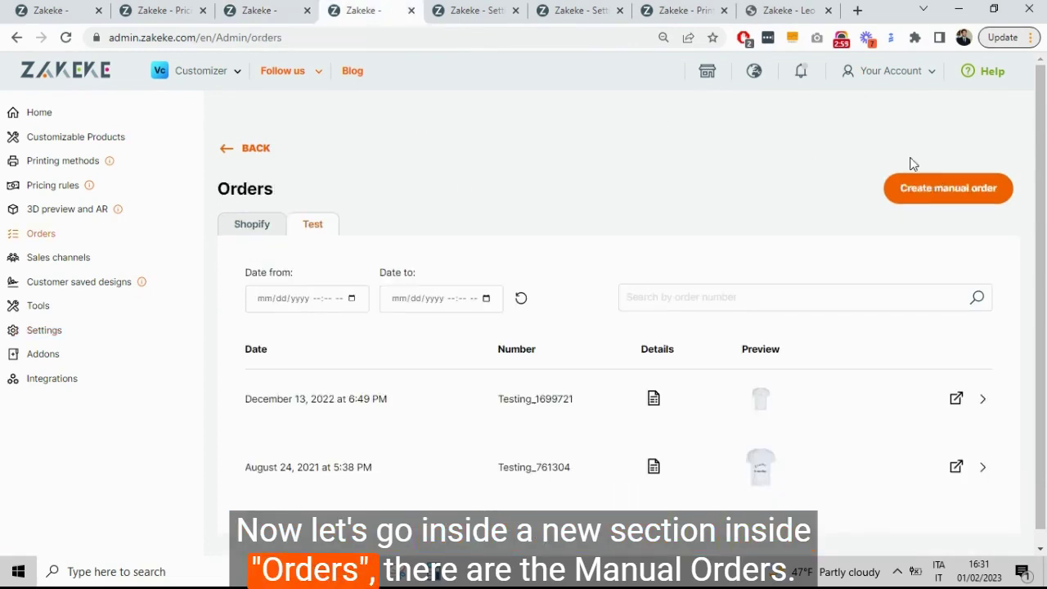
Step: Start a manual order and select the White T Shirt with all variants, 28 variants total
left_click(984, 200)
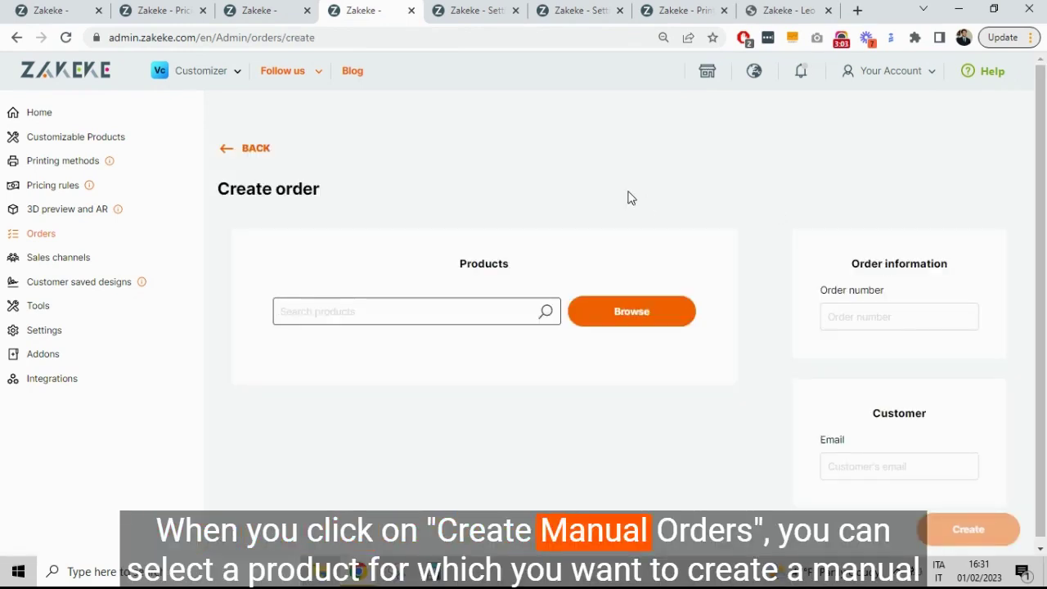
left_click(600, 311)
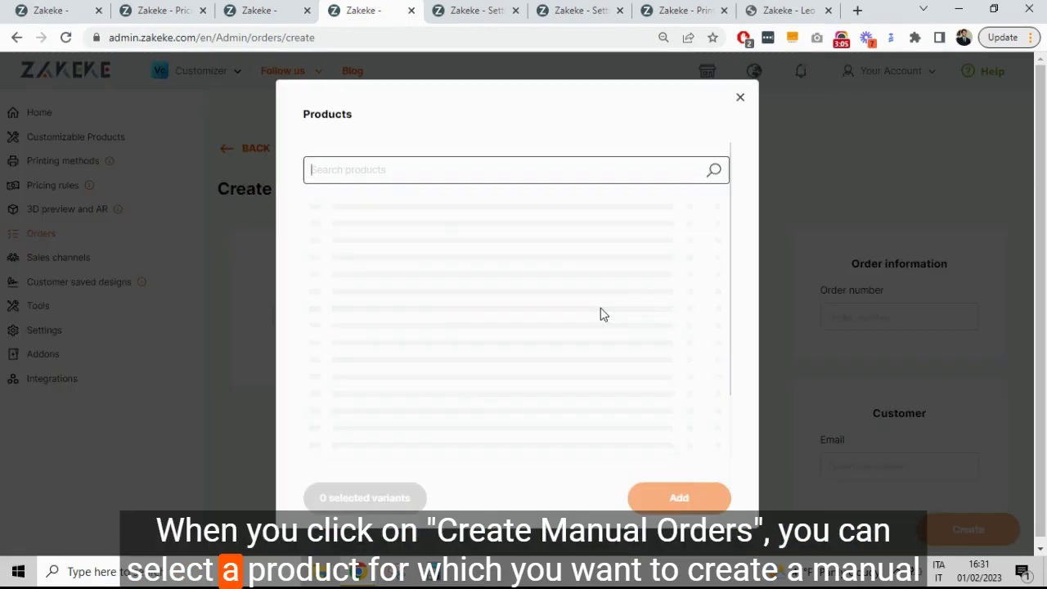
scroll(468, 285, "down", 6)
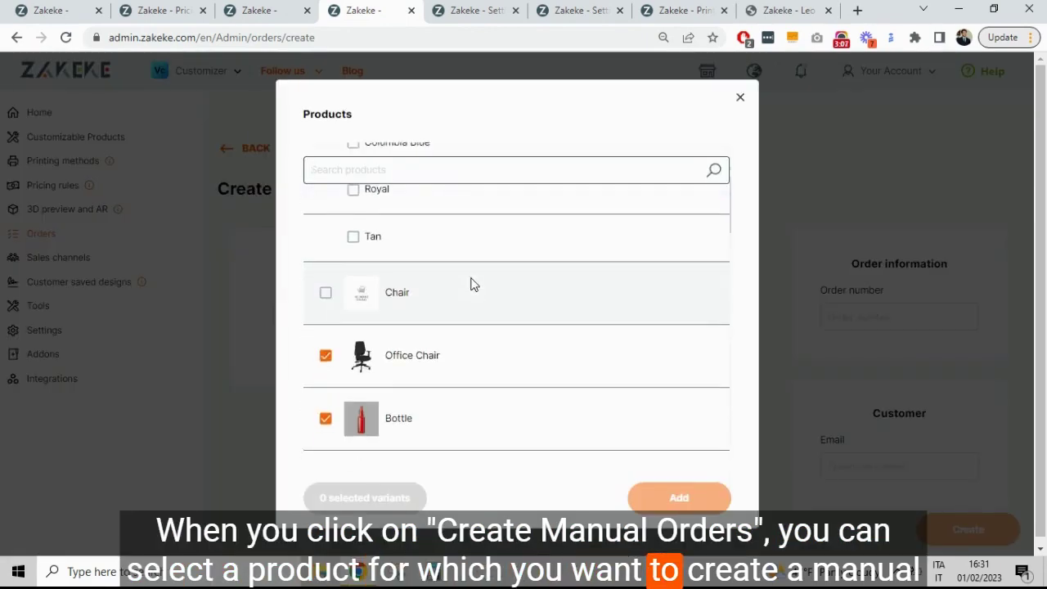
scroll(323, 245, "up", 2)
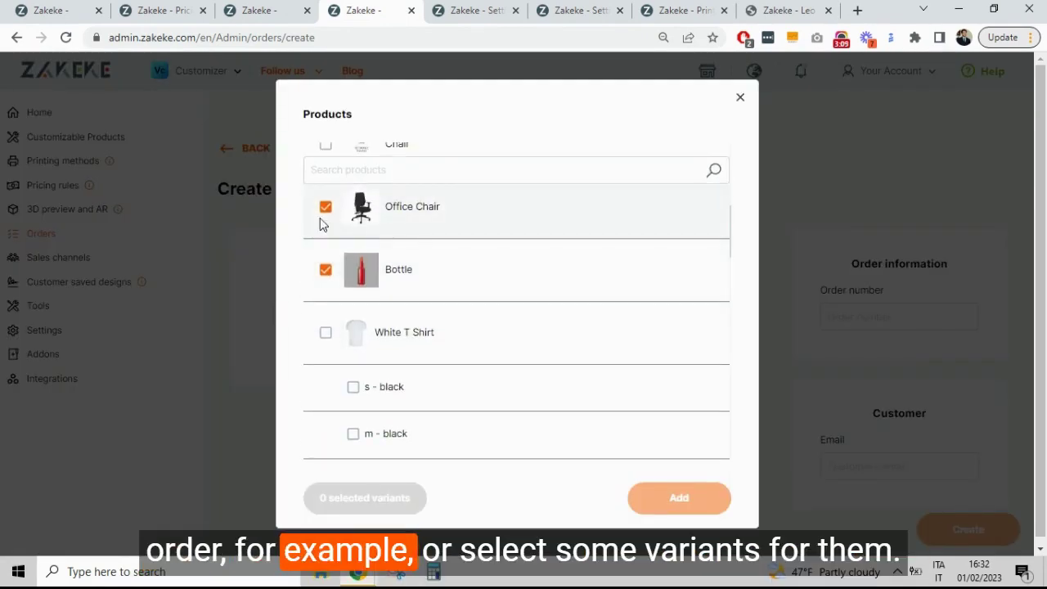
left_click(326, 333)
scroll(405, 343, "down", 1)
scroll(381, 325, "up", 1)
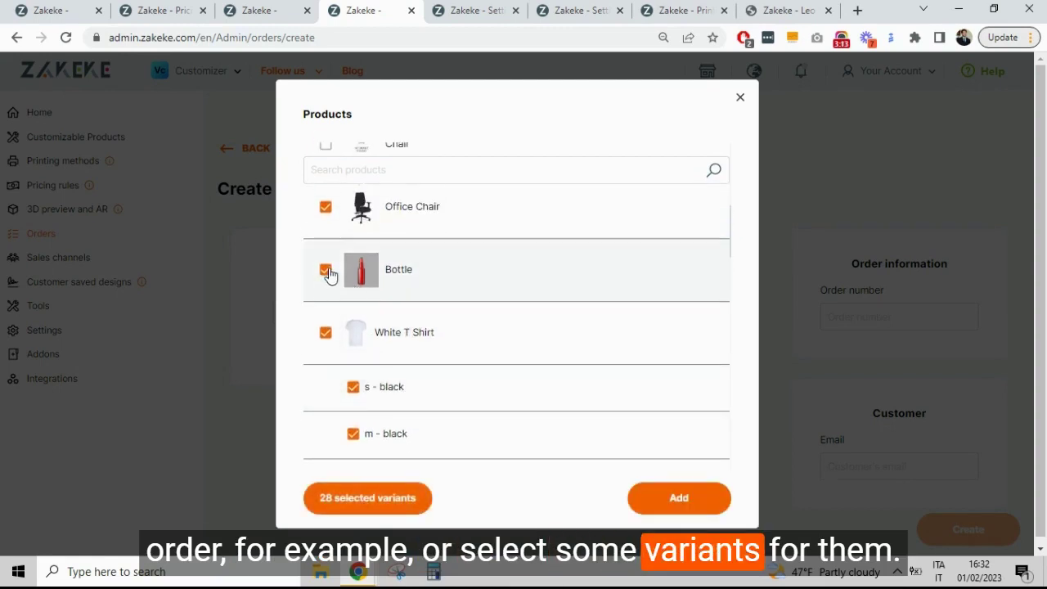
scroll(577, 332, "down", 2)
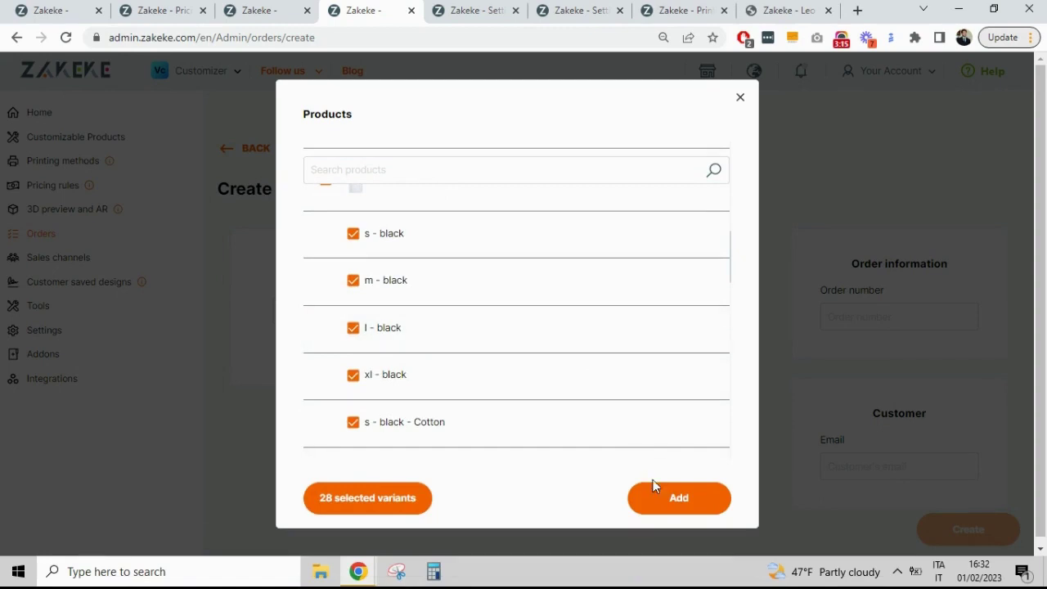
Step: Add the selected variants to the order and remove an unwanted variant row
left_click(655, 488)
scroll(736, 336, "down", 1)
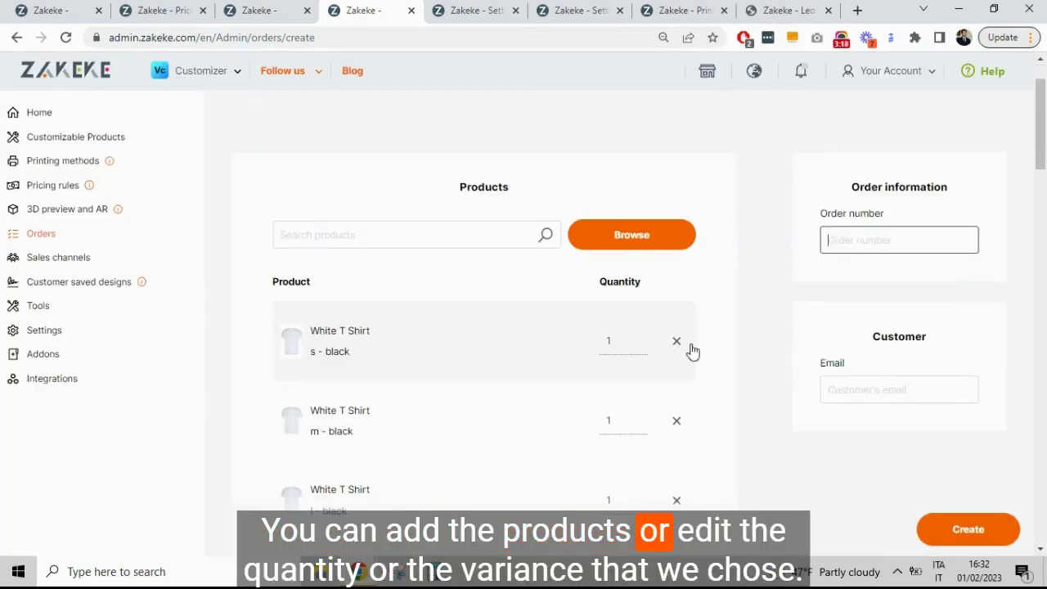
left_click(676, 341)
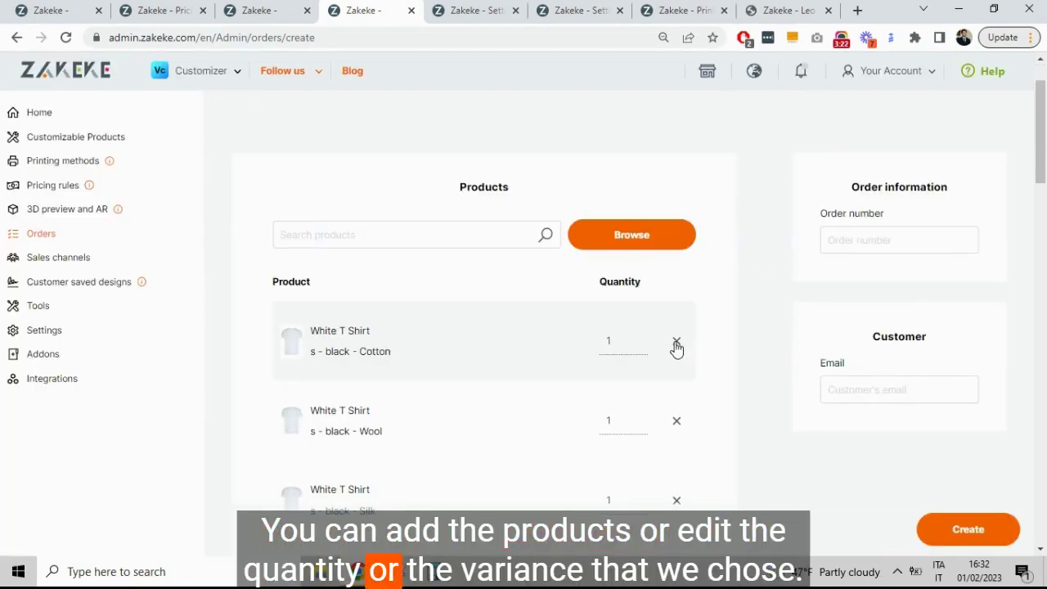
Step: Enter order number 123 and the customer's e-mail, then create the manual order
left_click(923, 231)
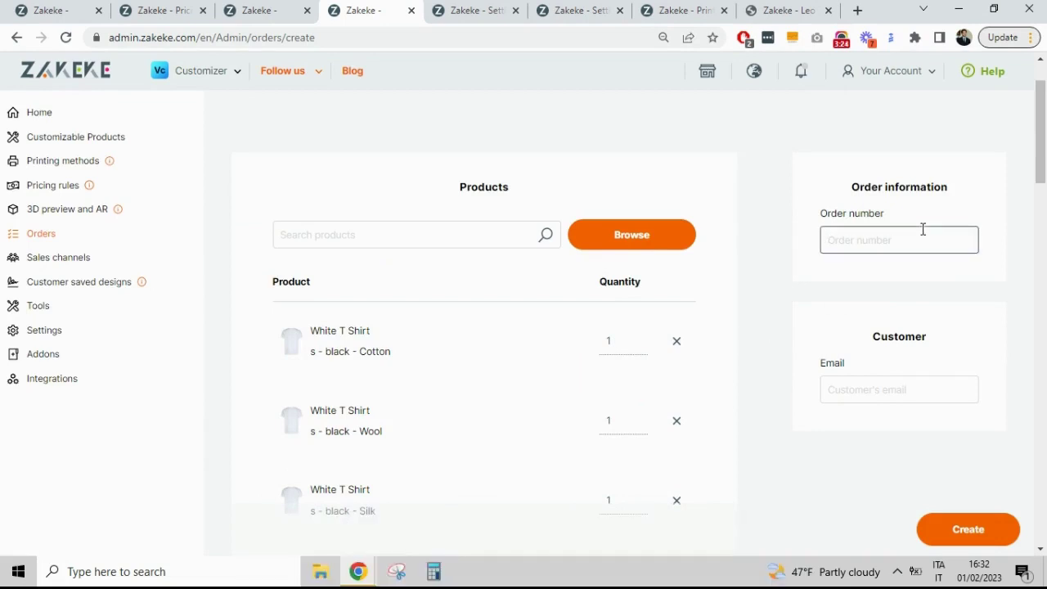
type("123")
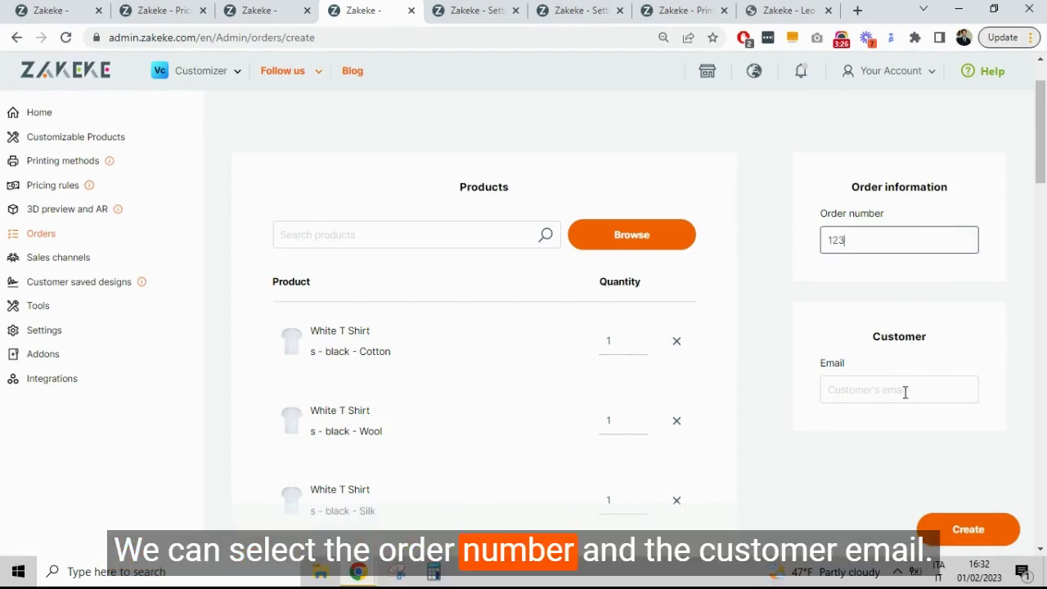
left_click(904, 393)
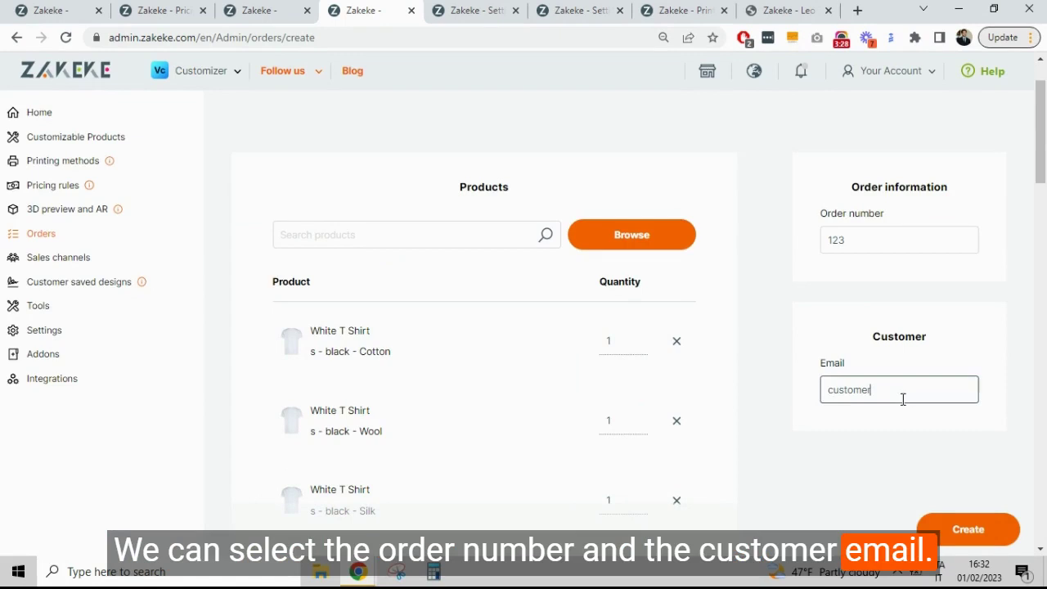
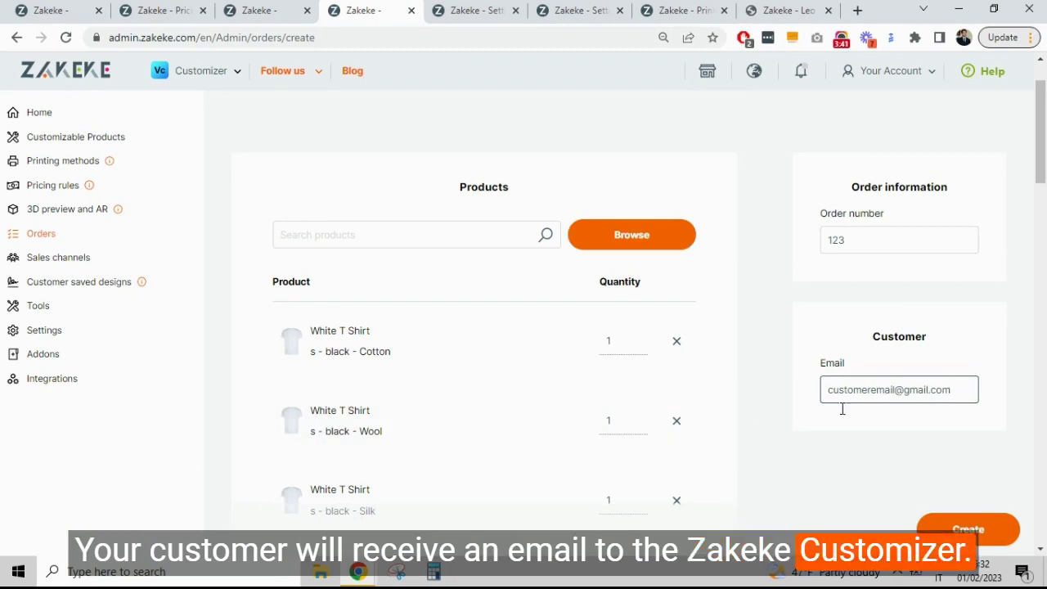
left_click(998, 533)
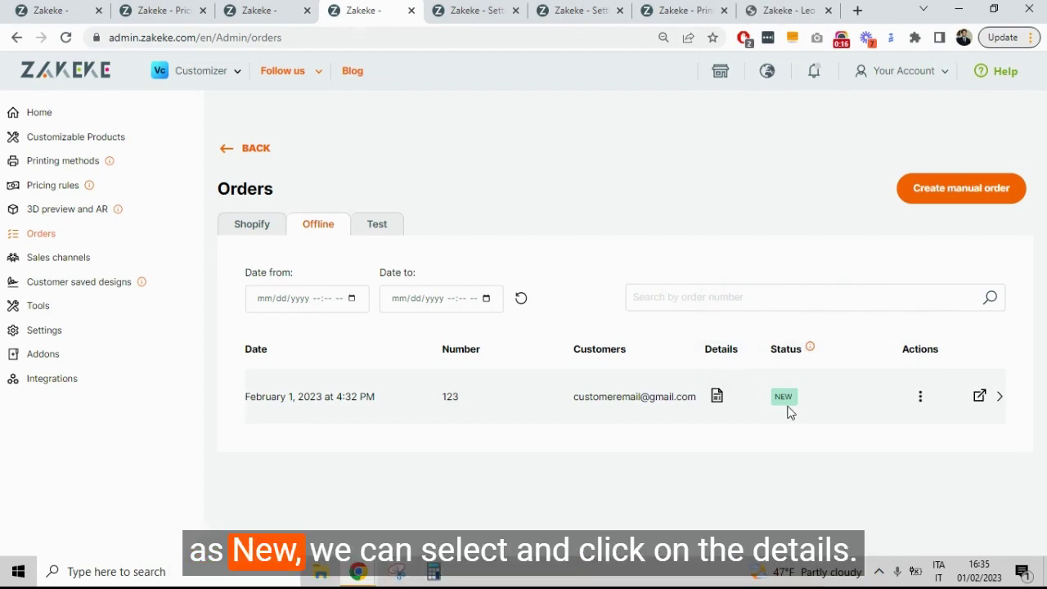
Step: View order 123's details and its Actions email options, then go back to Settings
left_click(719, 400)
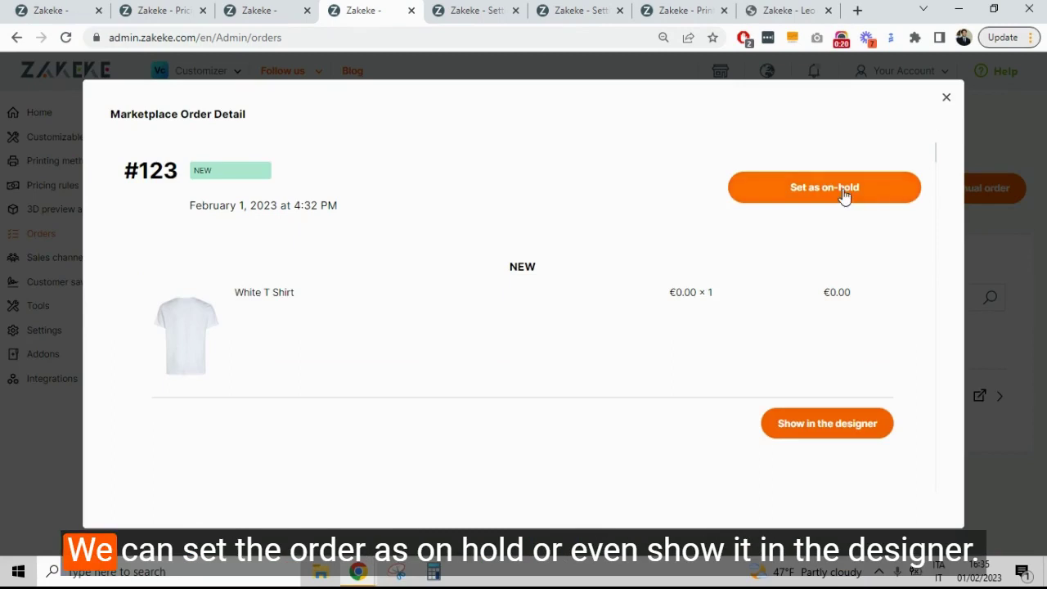
left_click(946, 100)
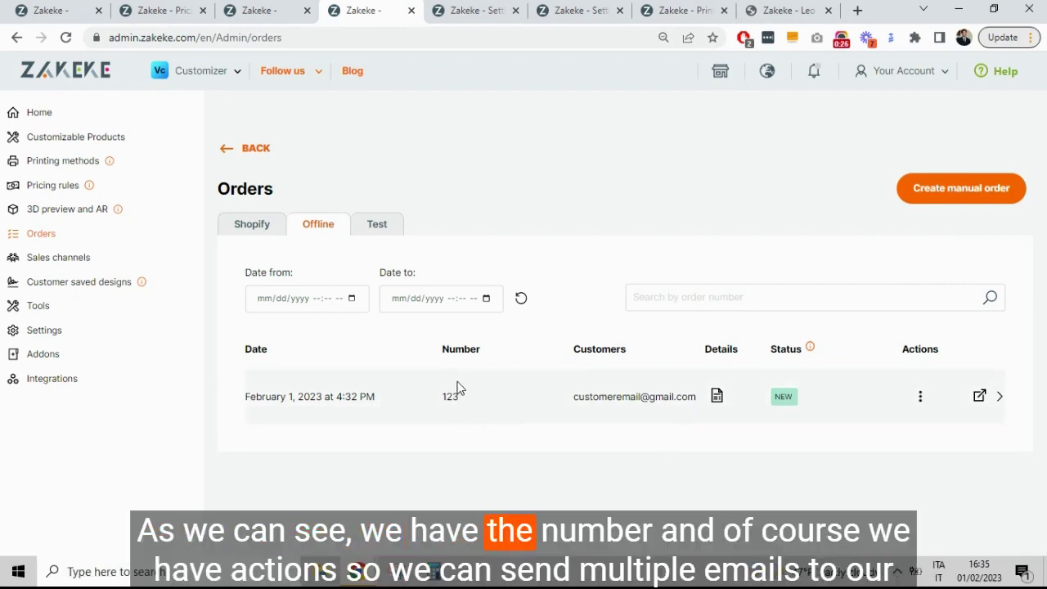
left_click(920, 401)
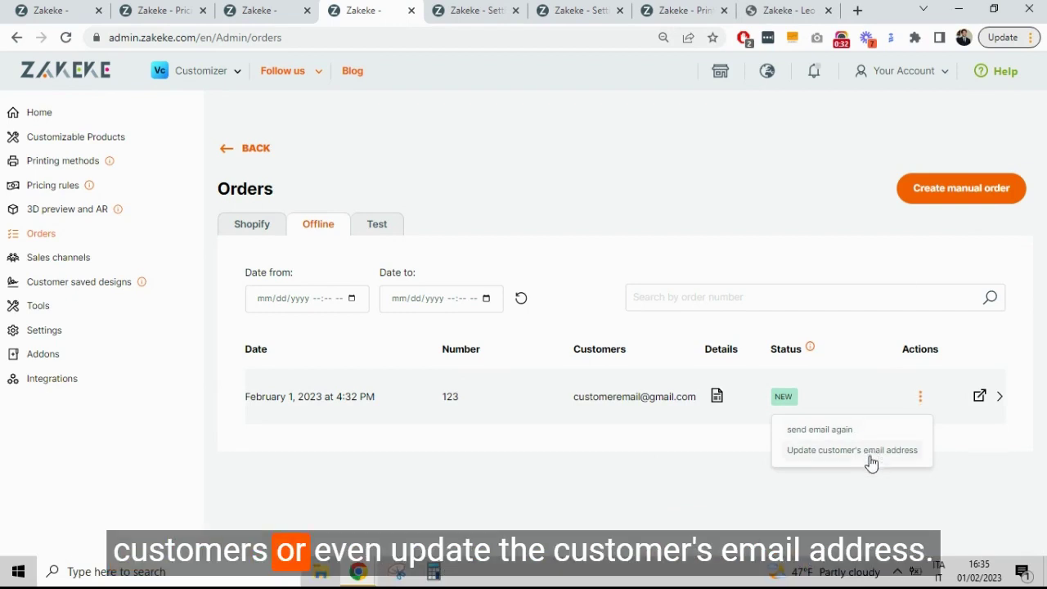
left_click(648, 233)
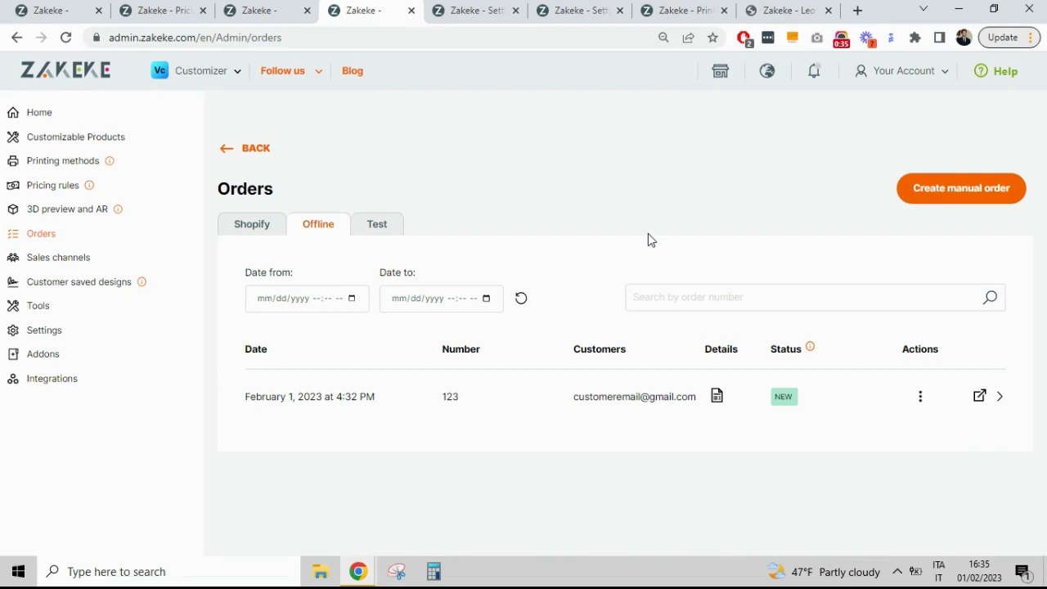
left_click(481, 8)
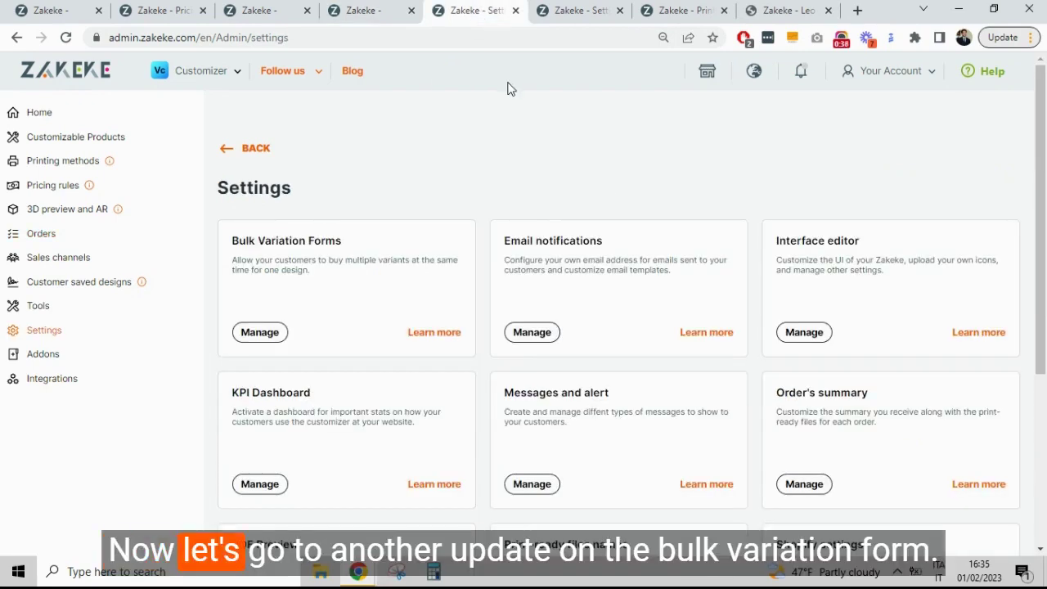
Step: Create a White T Shirt bulk form with Size and Material as a Dropdown menu and save it
left_click(259, 332)
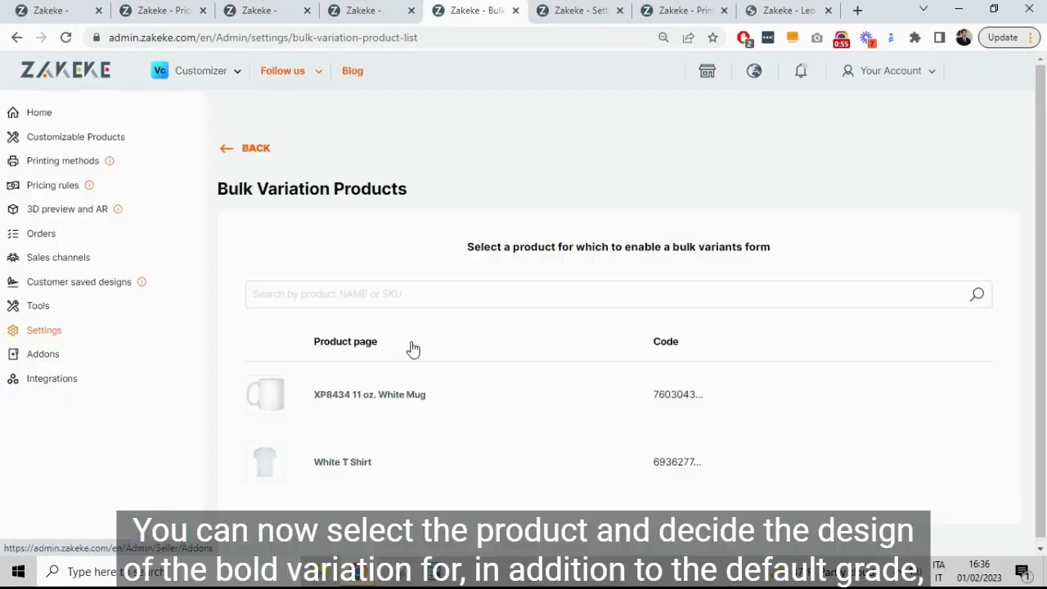
left_click(343, 461)
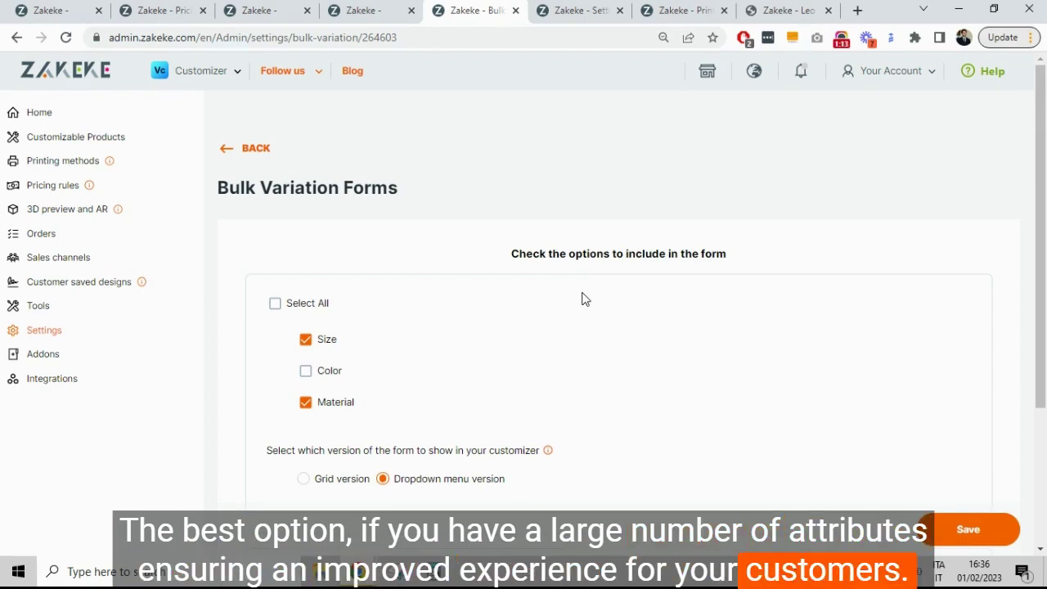
scroll(709, 376, "down", 1)
scroll(709, 376, "up", 1)
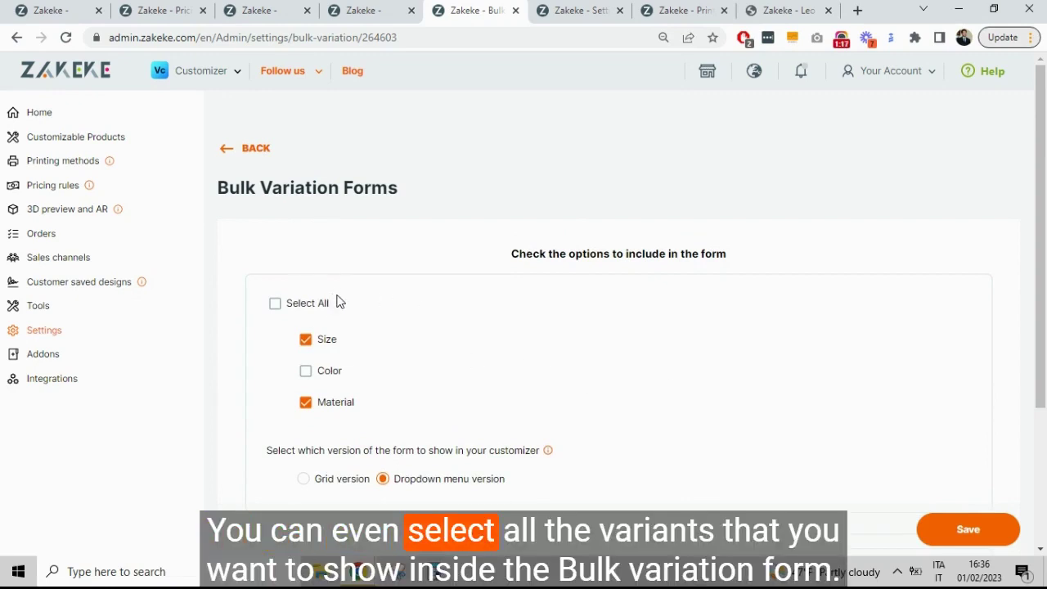
scroll(494, 338, "down", 1)
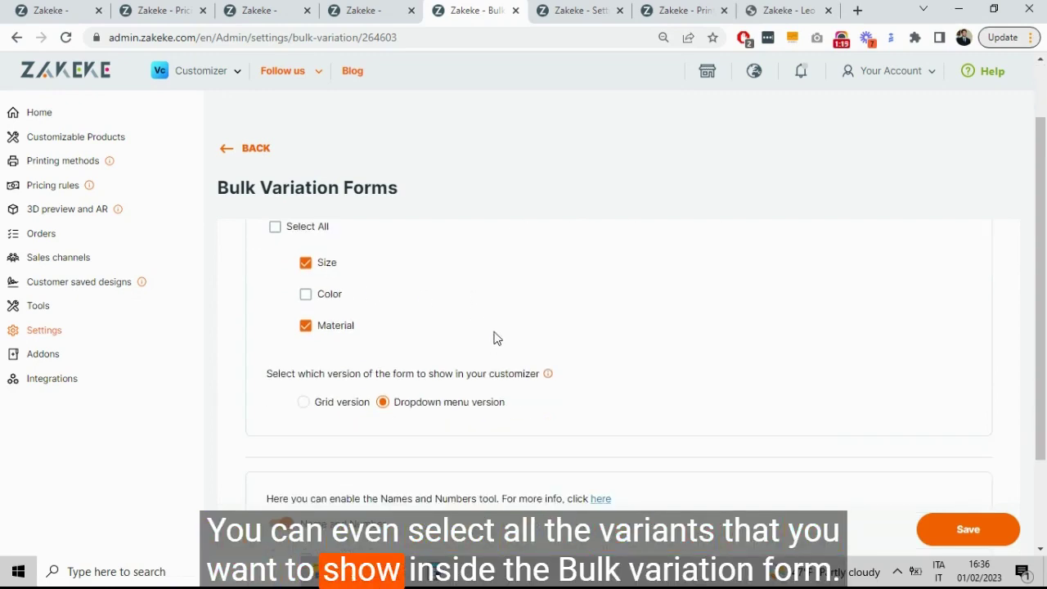
scroll(494, 338, "down", 1)
scroll(494, 336, "up", 1)
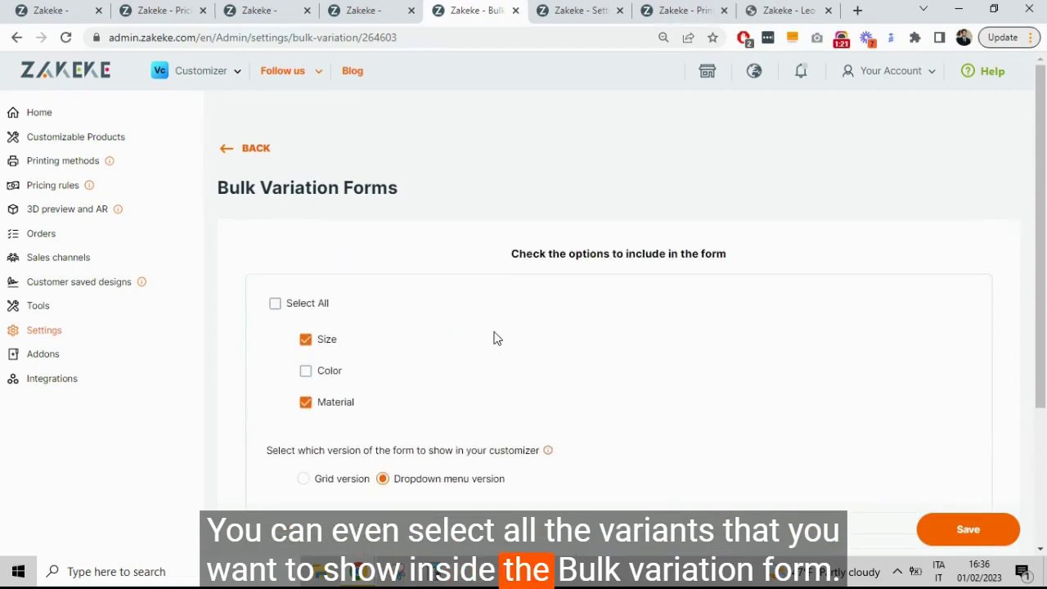
left_click(949, 513)
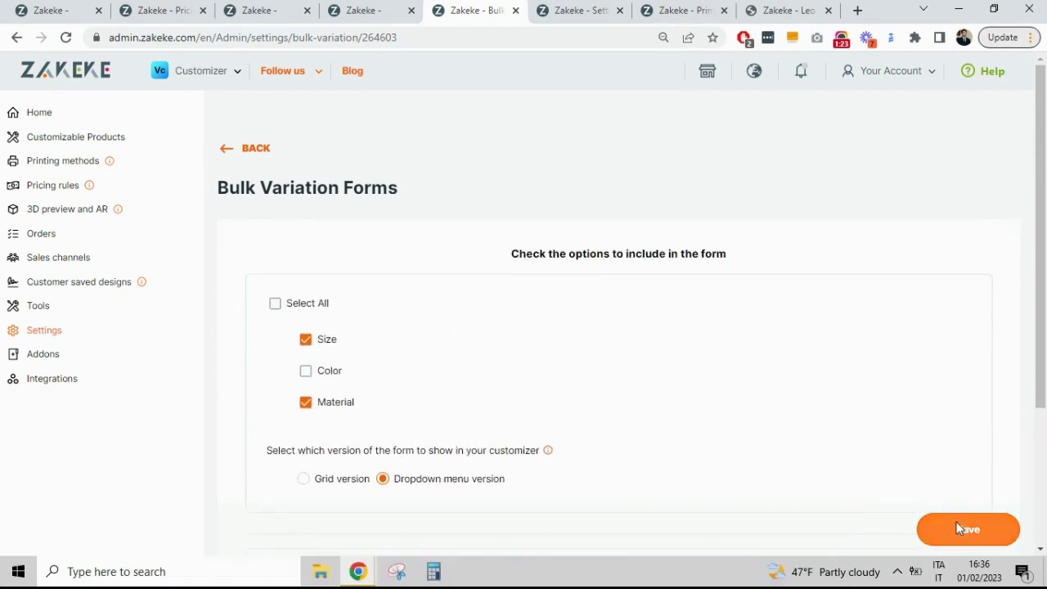
Step: Open the White T Shirt bulk order form in the preview and check its SIZE and MATERIAL dropdowns
left_click(787, 11)
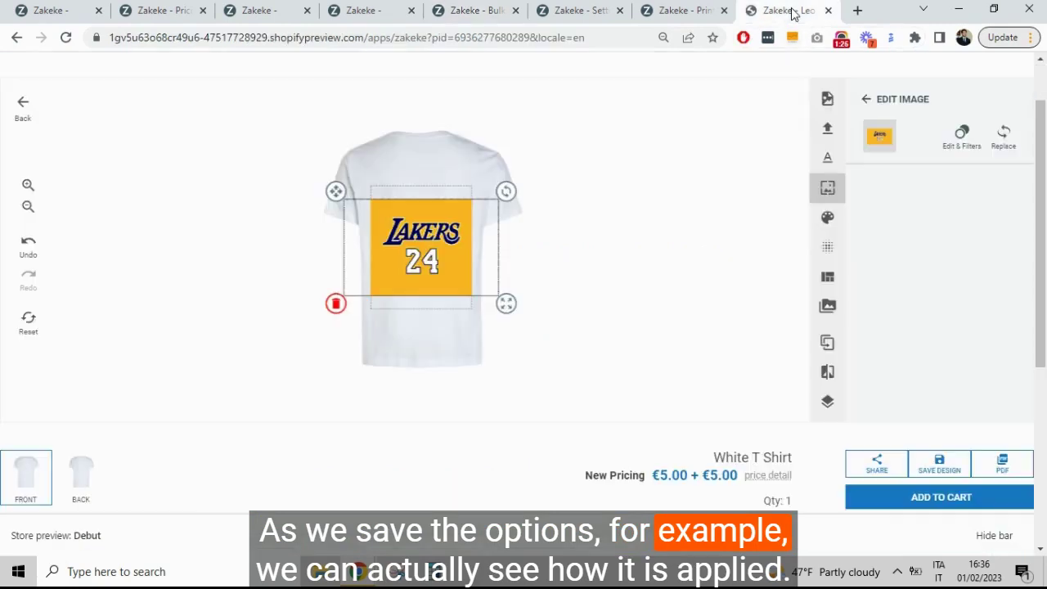
left_click(930, 501)
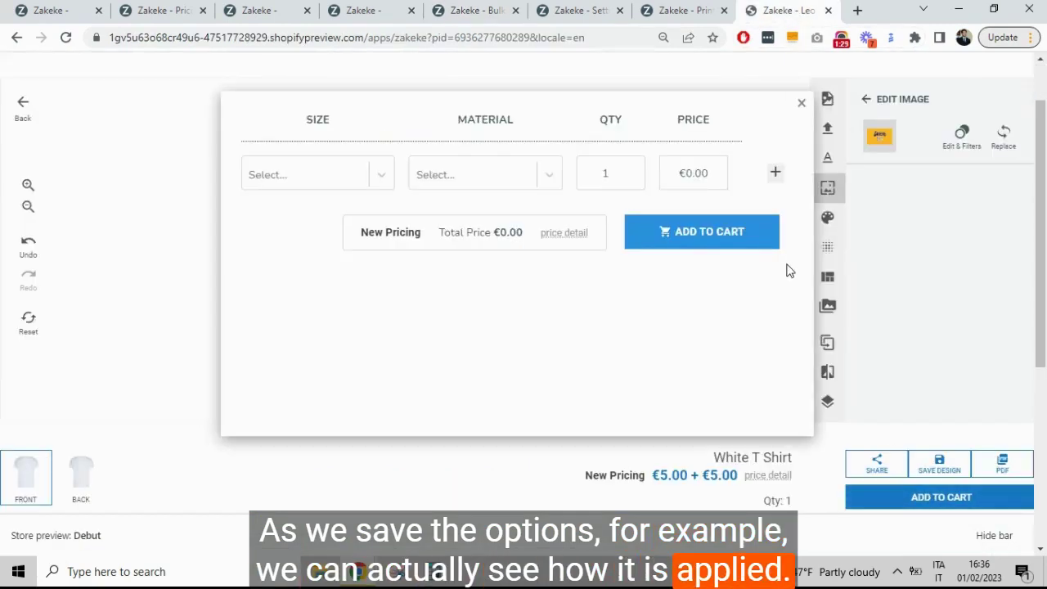
left_click(311, 173)
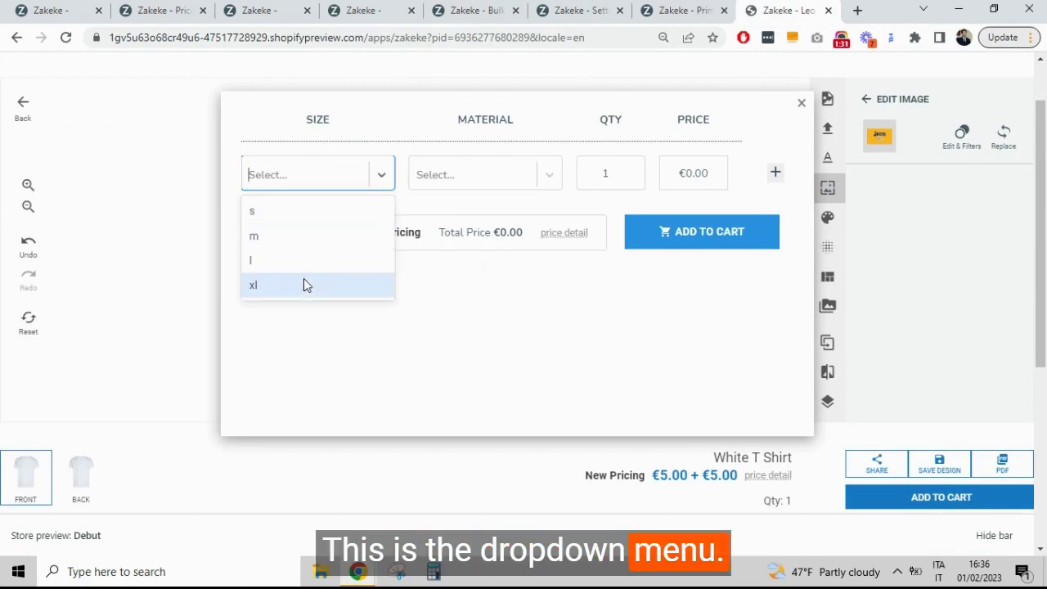
left_click(541, 177)
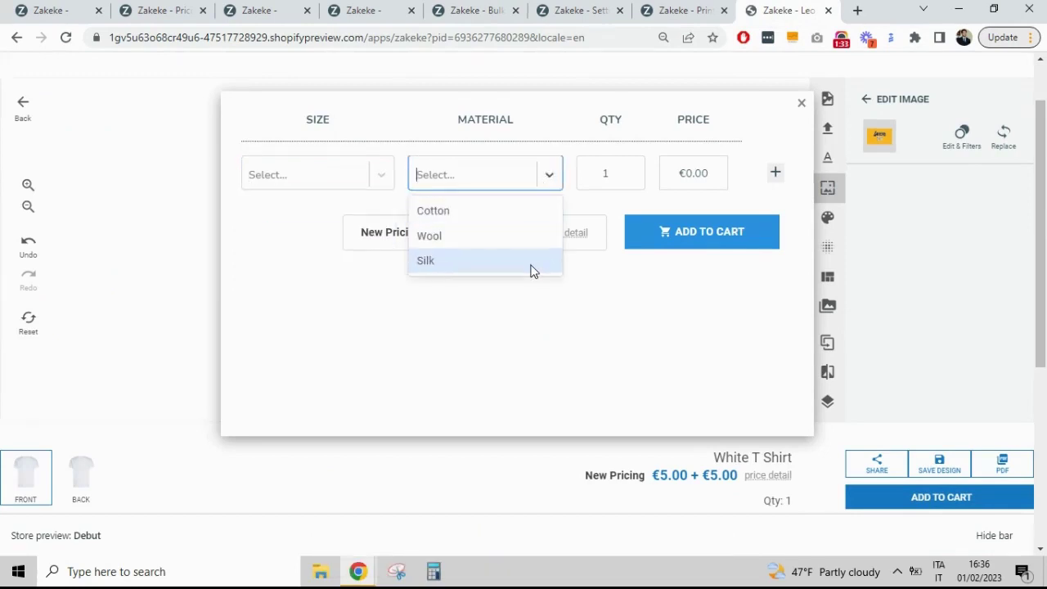
left_click(635, 360)
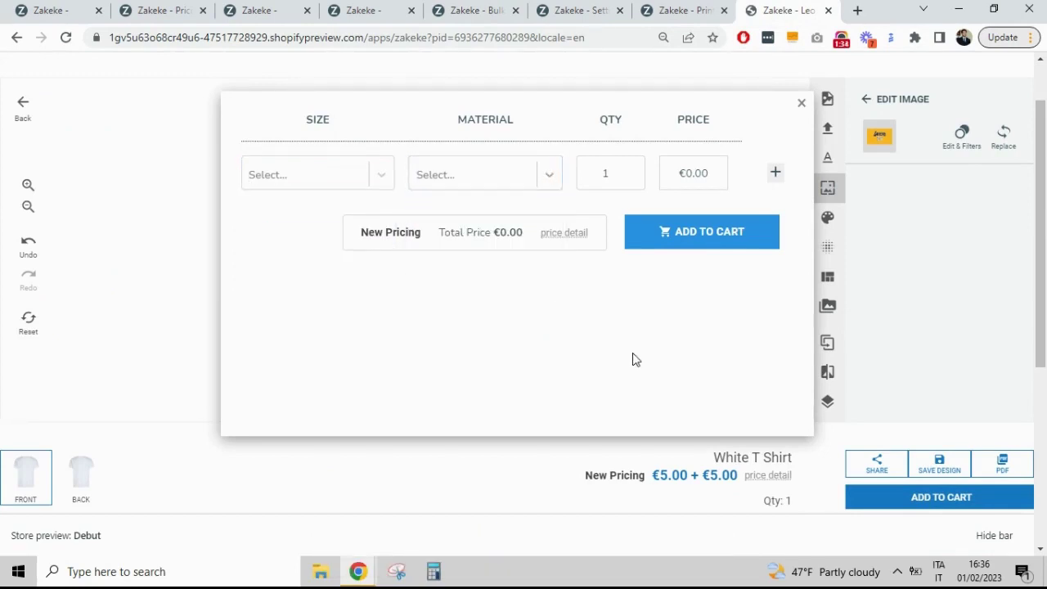
left_click(802, 106)
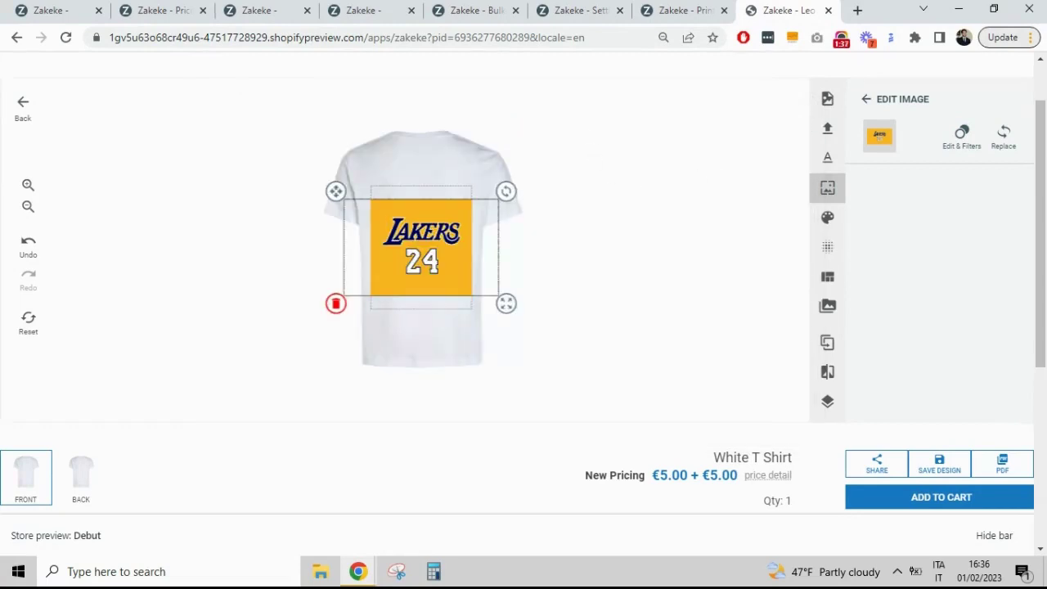
Step: Expand the Interface editor's Actions section showing the manual image size entry option
left_click(582, 7)
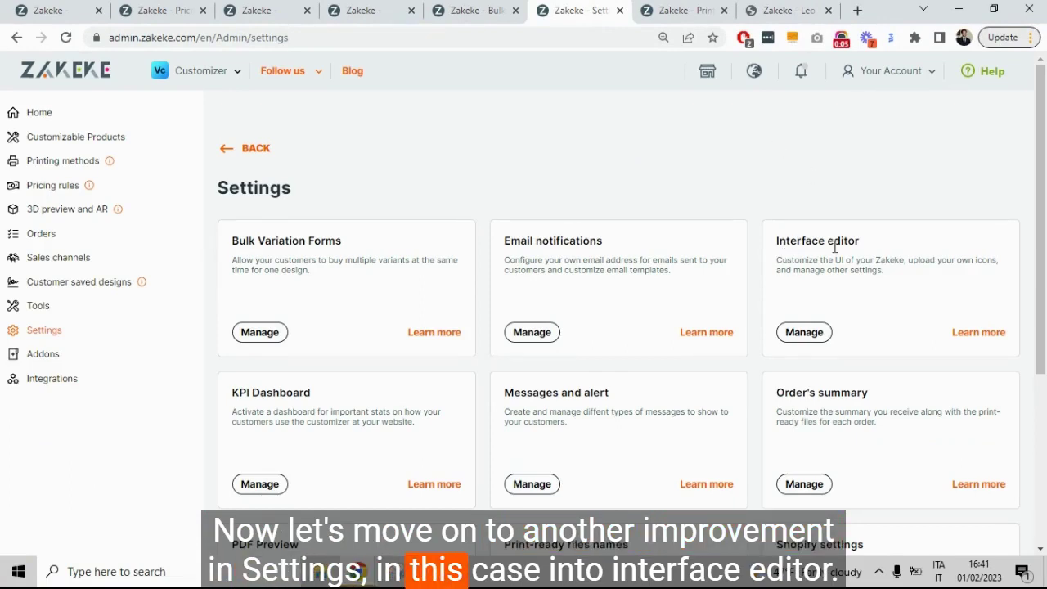
left_click(800, 337)
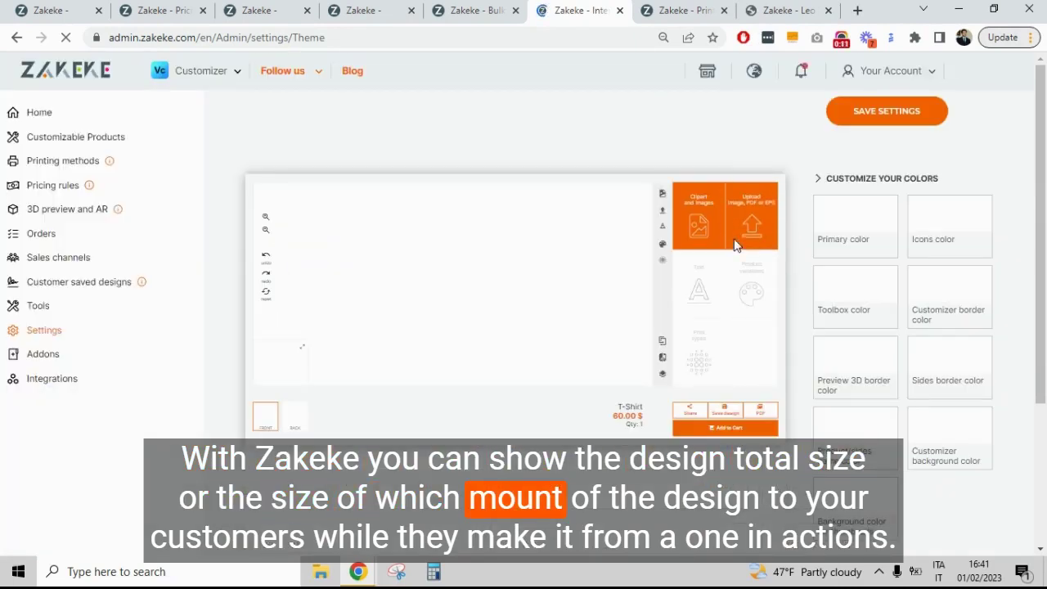
scroll(962, 397, "down", 3)
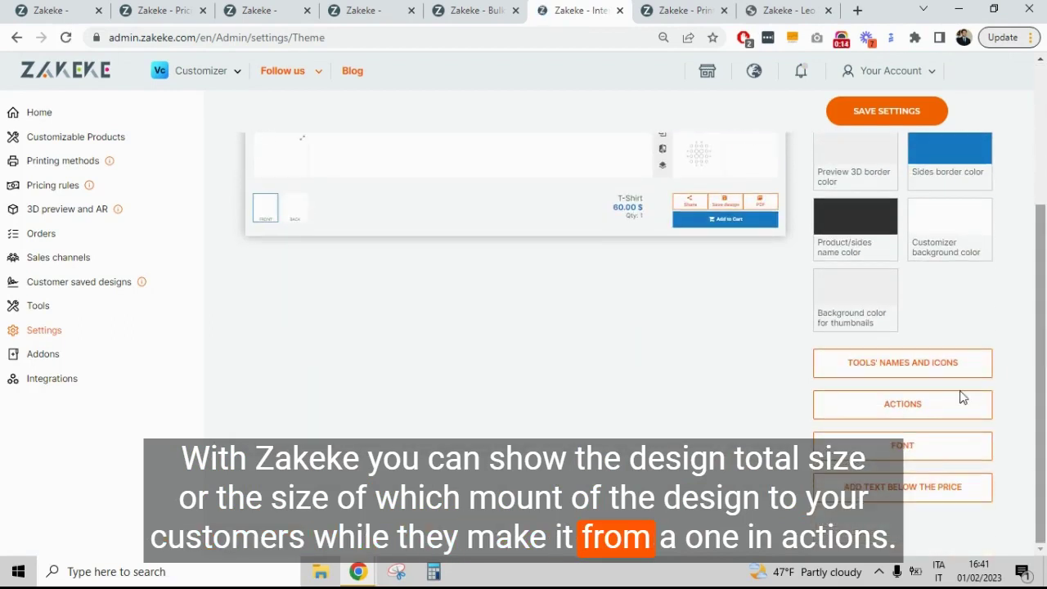
left_click(949, 406)
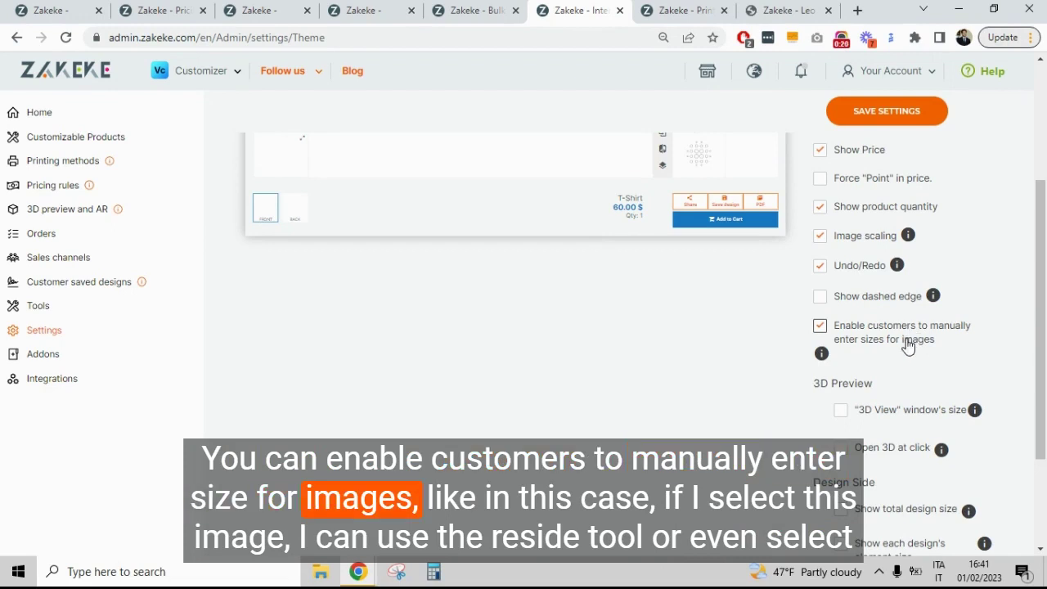
Step: Upload the Lakers image onto the shirt in the store customizer and enlarge it
left_click(776, 11)
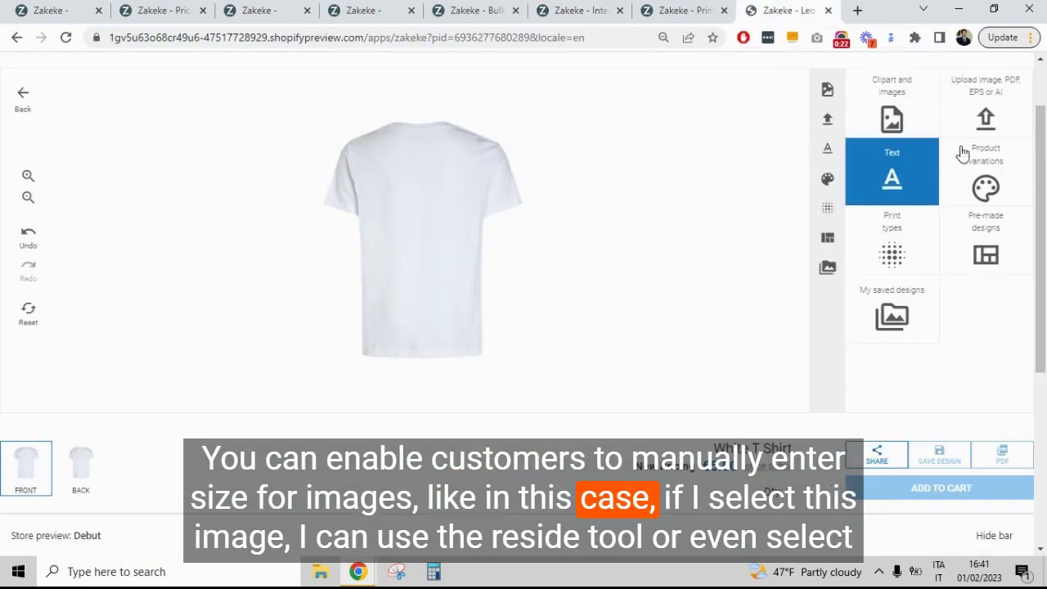
left_click(984, 118)
left_click(895, 210)
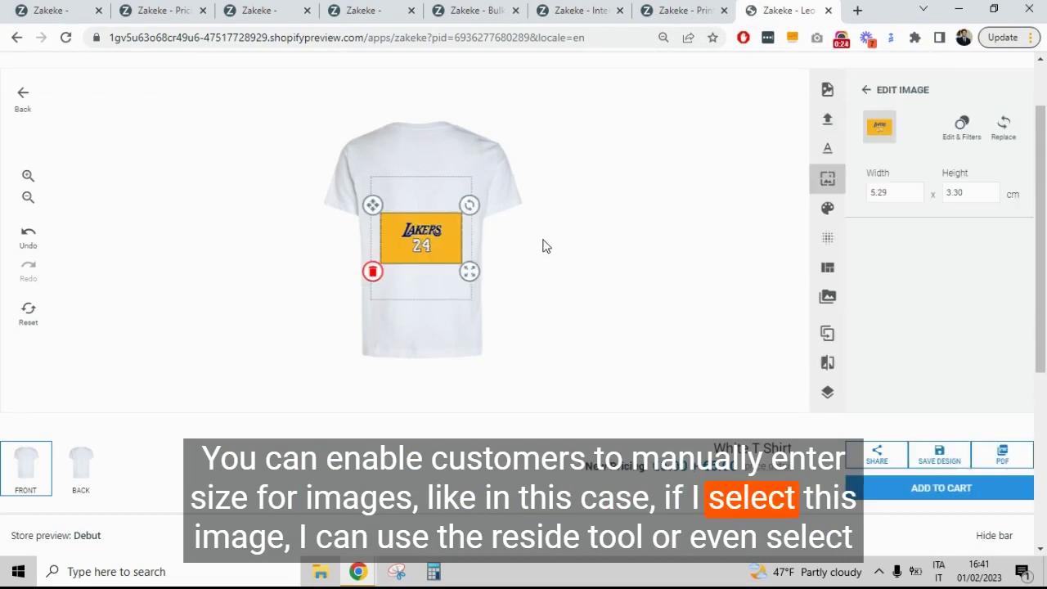
left_click_drag(470, 271, 484, 280)
Step: Enter width 5 and height 4 cm for the Lakers image in Edit Image
left_click_drag(900, 192, 859, 201)
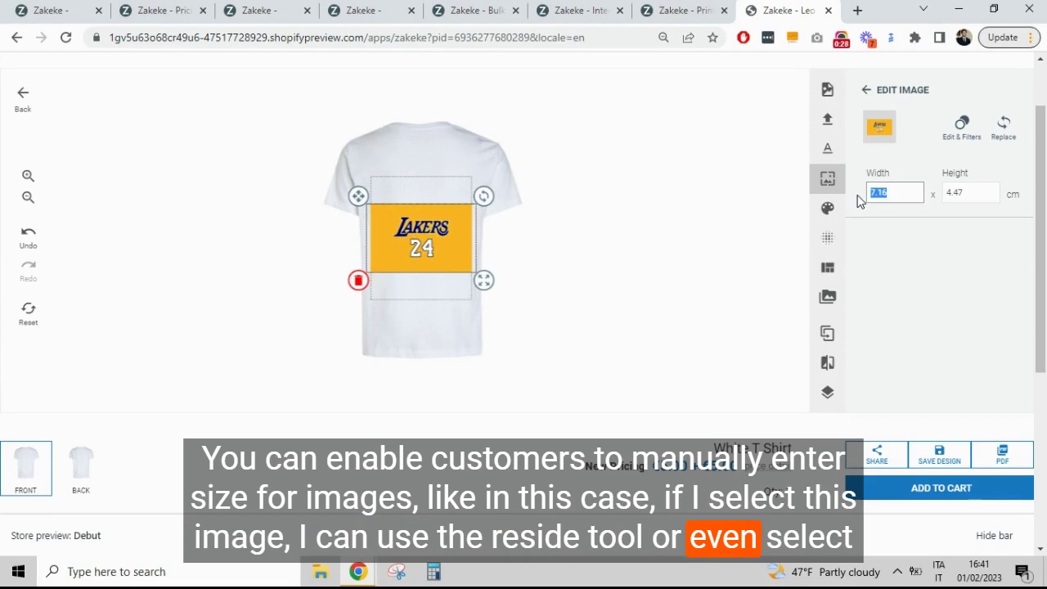
type("5")
left_click_drag(967, 192, 949, 193)
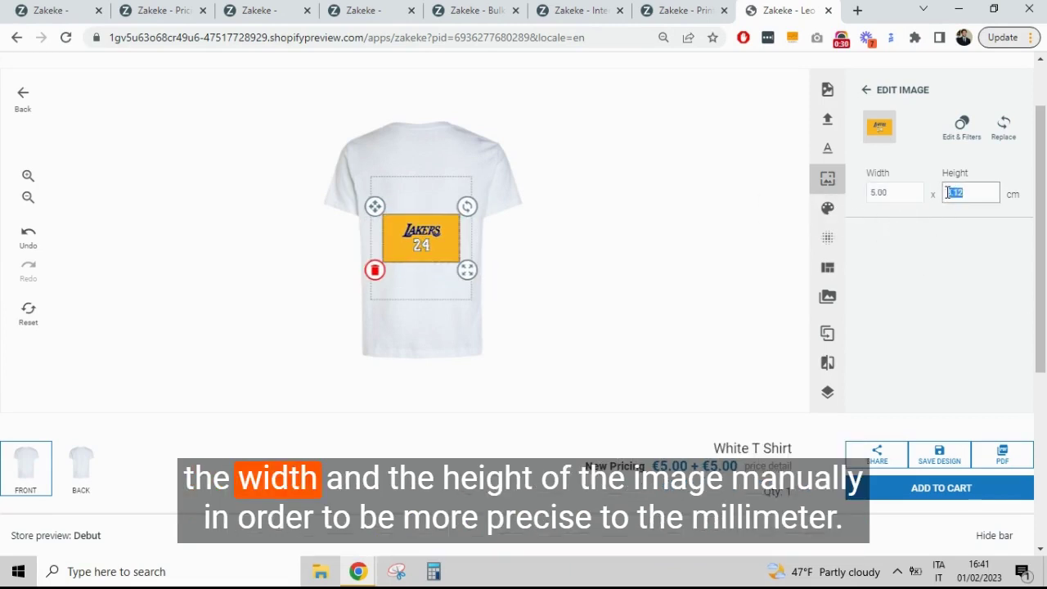
type("4")
left_click(937, 260)
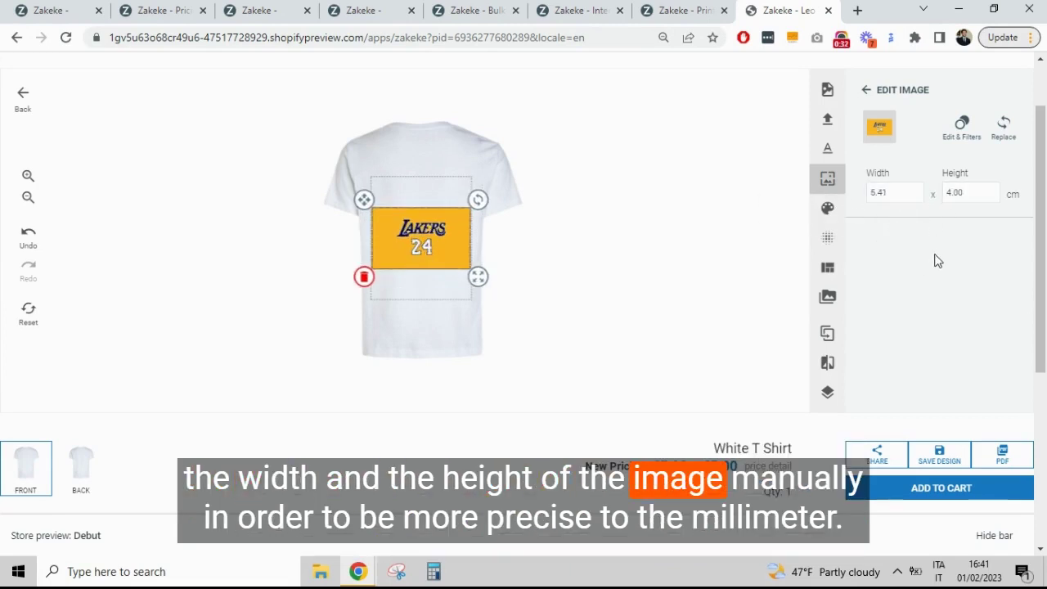